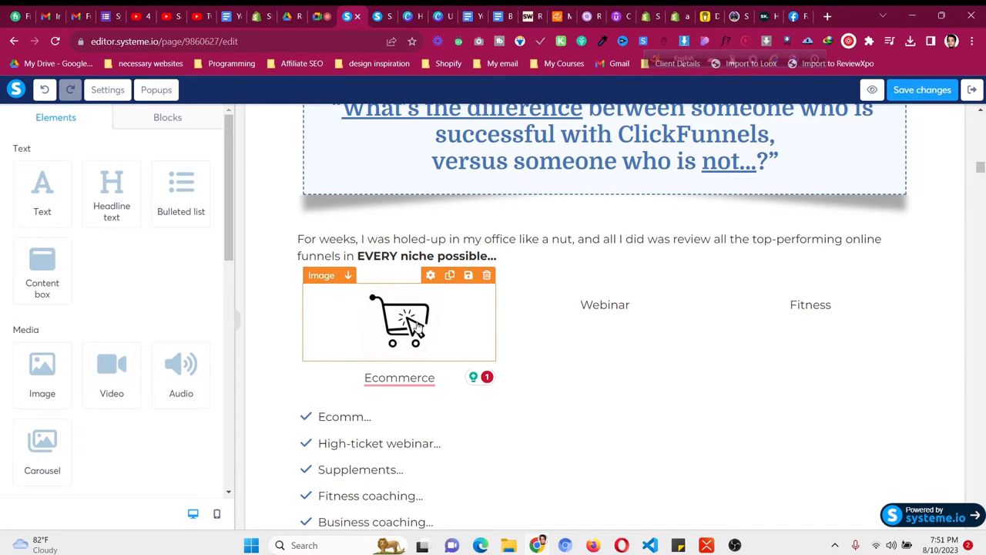
# Step: Scroll the systeme.io sales page up and down to review the Ecommerce, Webinar and Fitness row
pyautogui.scroll(10, 573, 215)
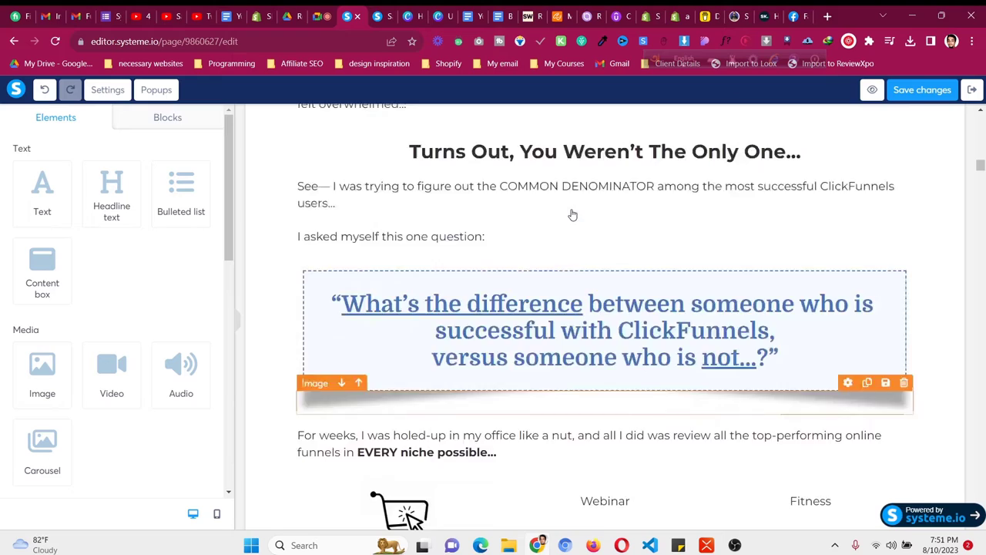
pyautogui.scroll(6, 572, 215)
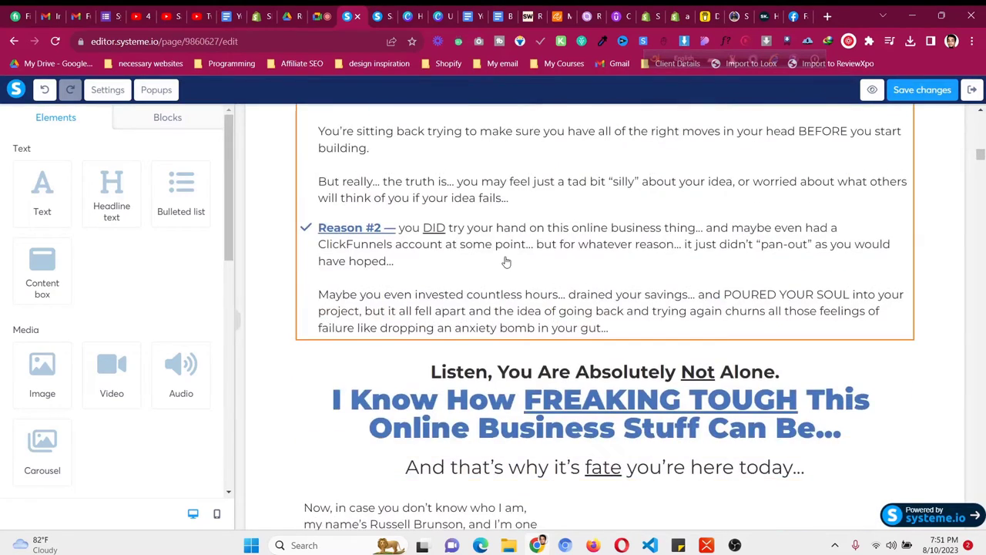
pyautogui.scroll(-11, 505, 260)
pyautogui.scroll(-3, 504, 260)
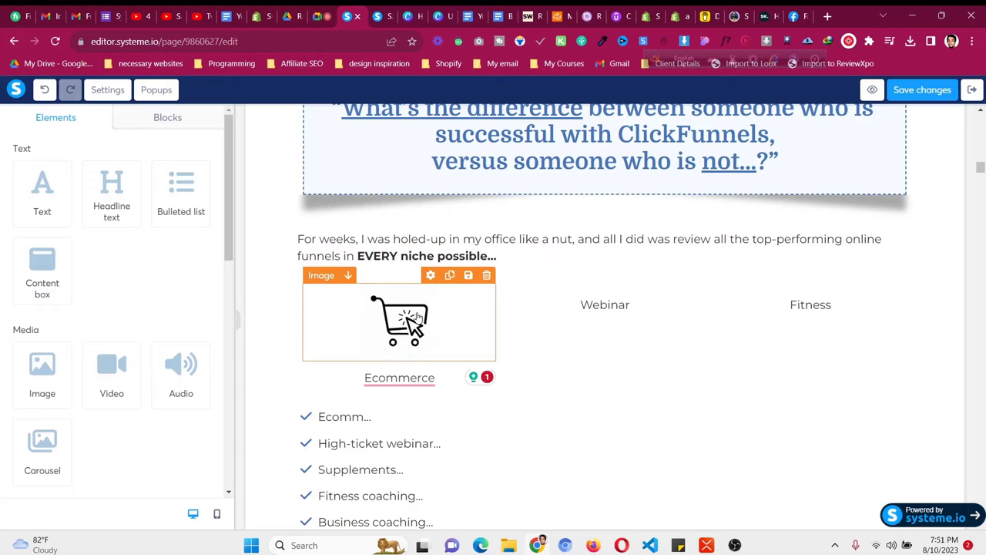
pyautogui.scroll(15, 416, 318)
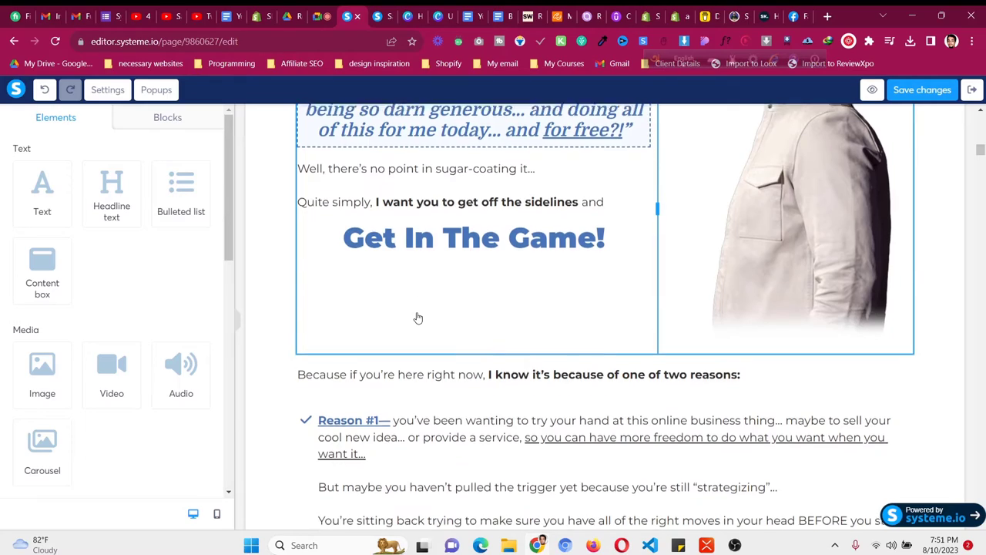
pyautogui.scroll(10, 416, 319)
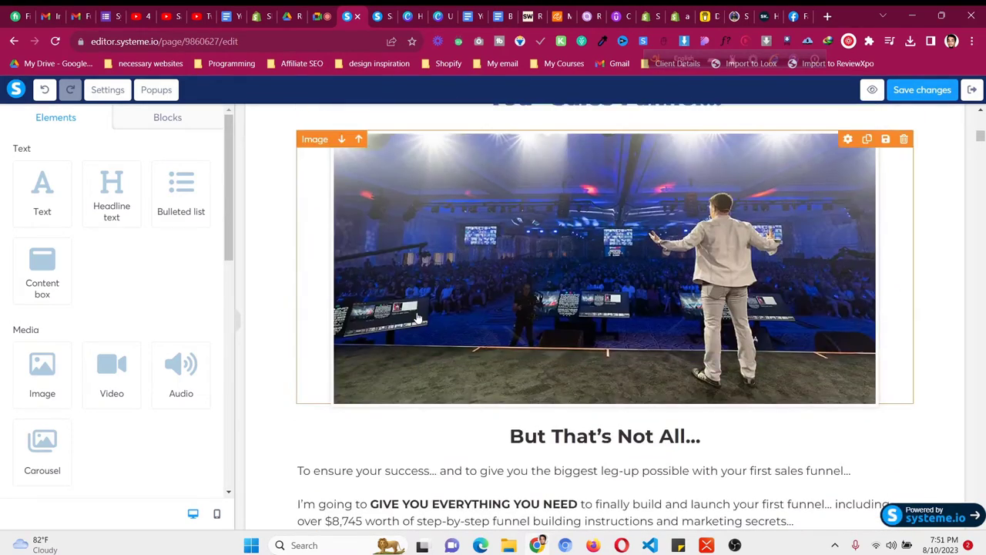
pyautogui.scroll(6, 416, 318)
pyautogui.scroll(-5, 416, 318)
pyautogui.scroll(-15, 416, 319)
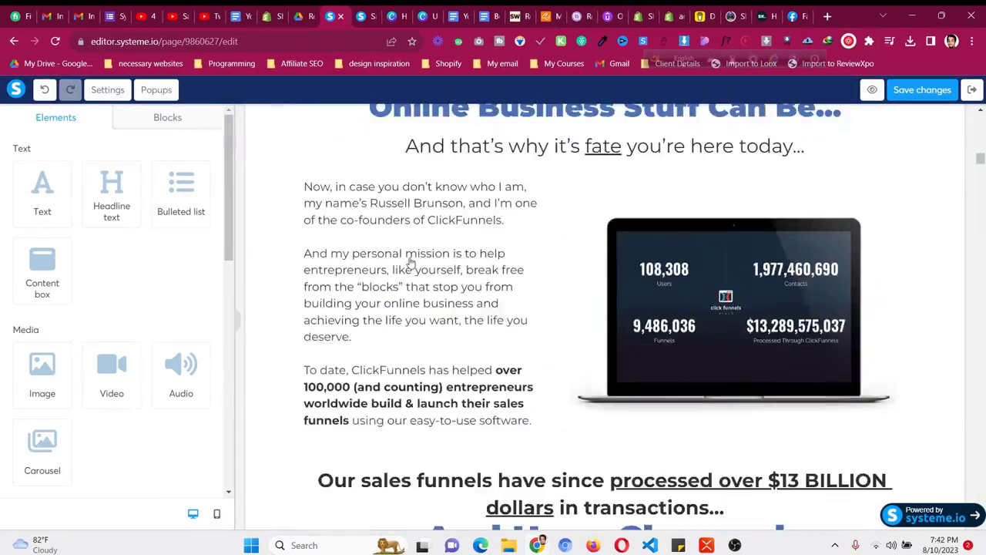
pyautogui.scroll(-13, 409, 263)
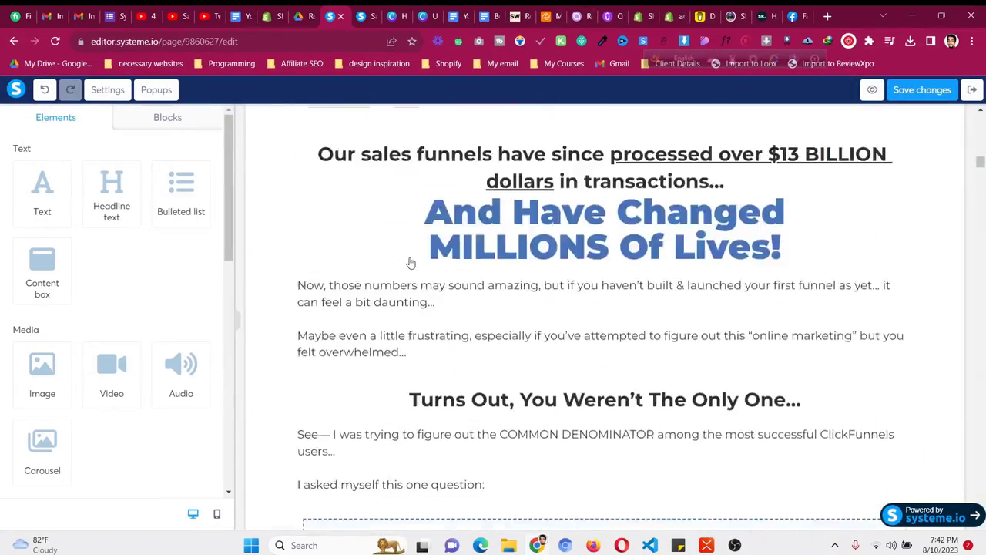
pyautogui.scroll(1, 409, 231)
pyautogui.scroll(1, 409, 231)
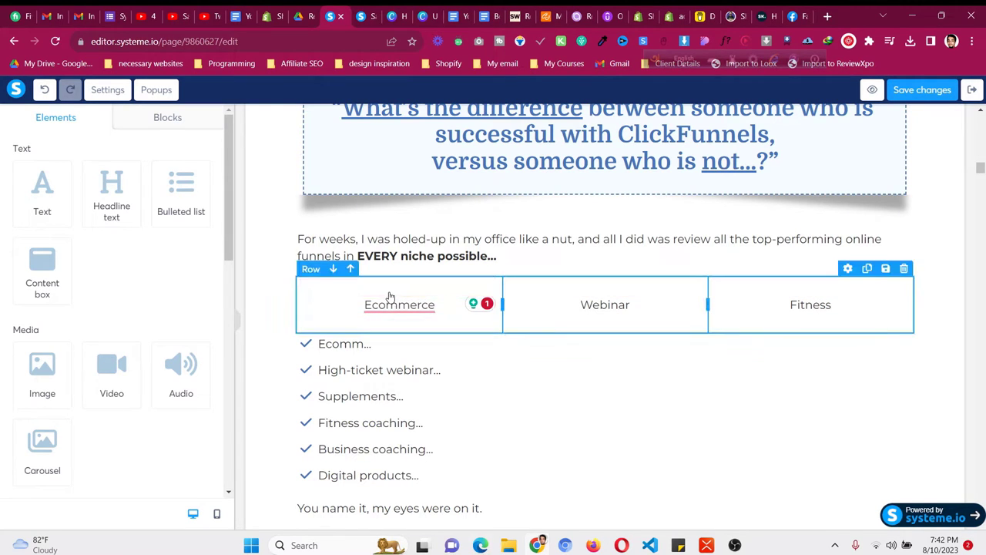
# Step: In Canva, begin a Custom size design and enter 150 px for the width
pyautogui.click(392, 16)
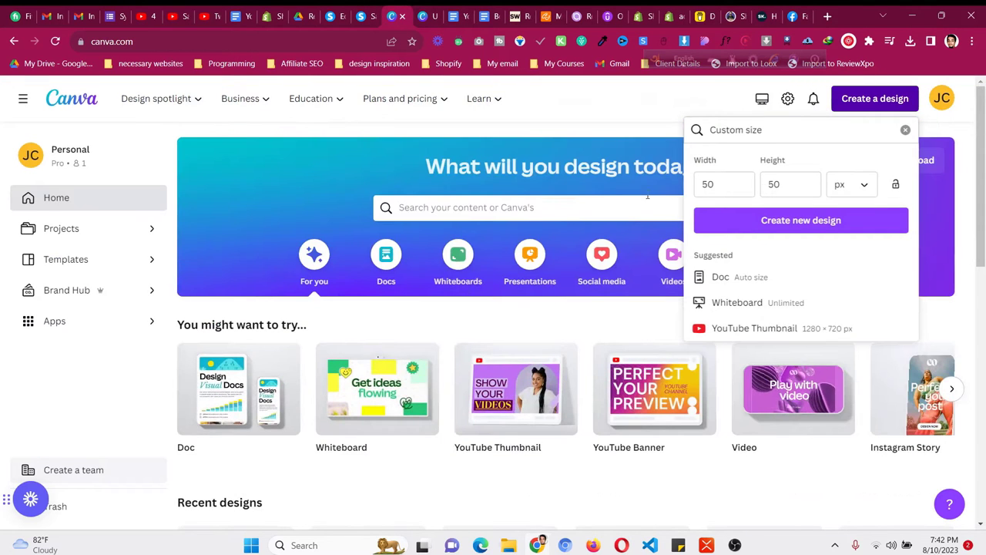
pyautogui.click(867, 98)
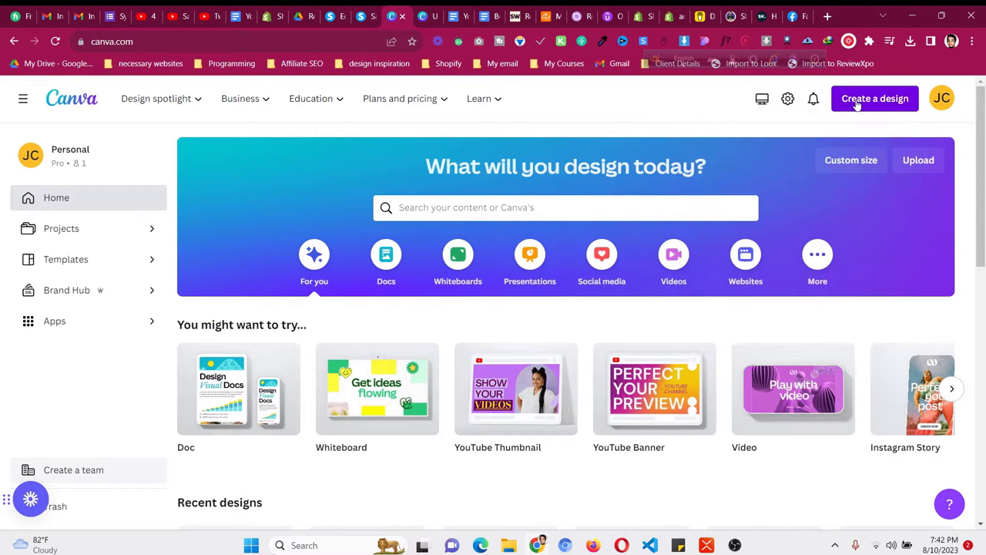
pyautogui.click(856, 99)
pyautogui.scroll(-5, 760, 323)
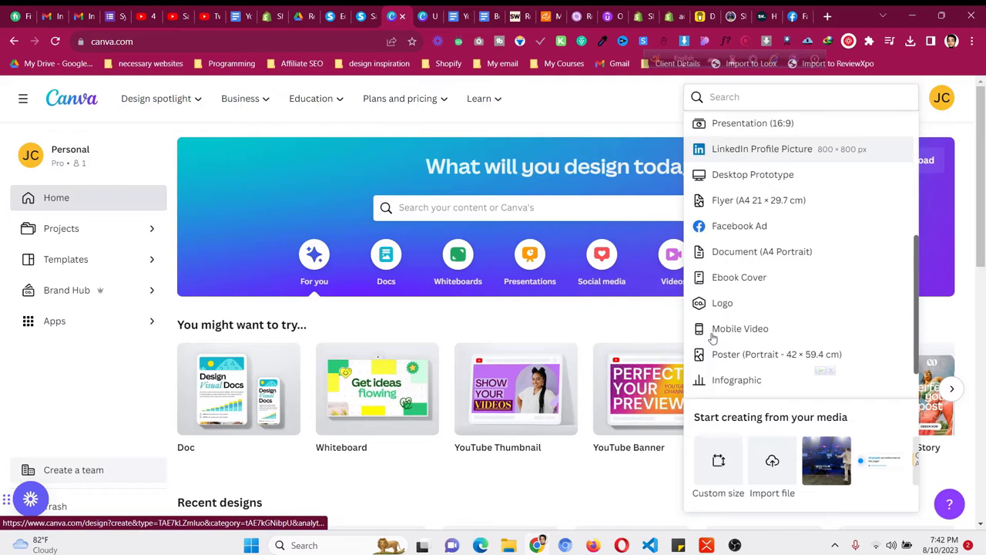
pyautogui.click(716, 469)
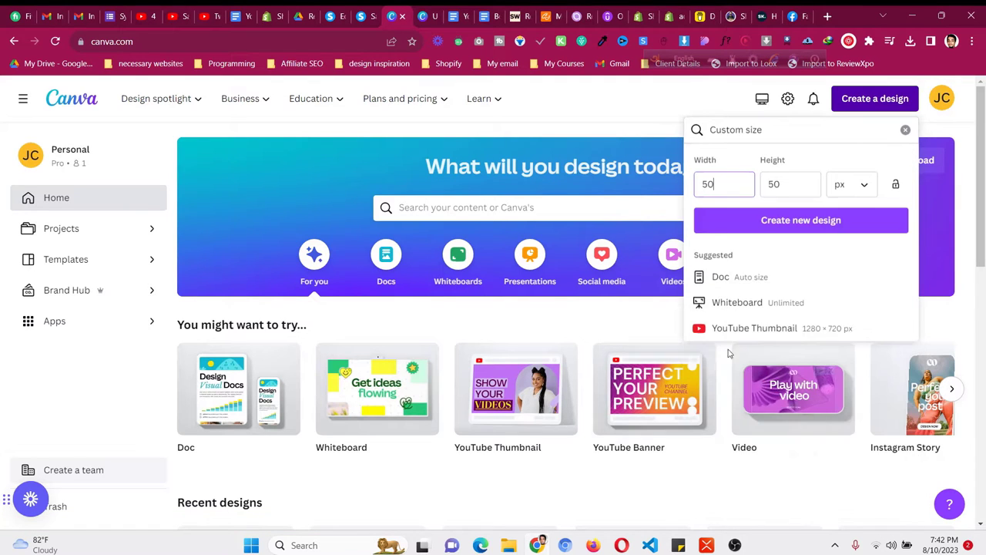
pyautogui.click(716, 184)
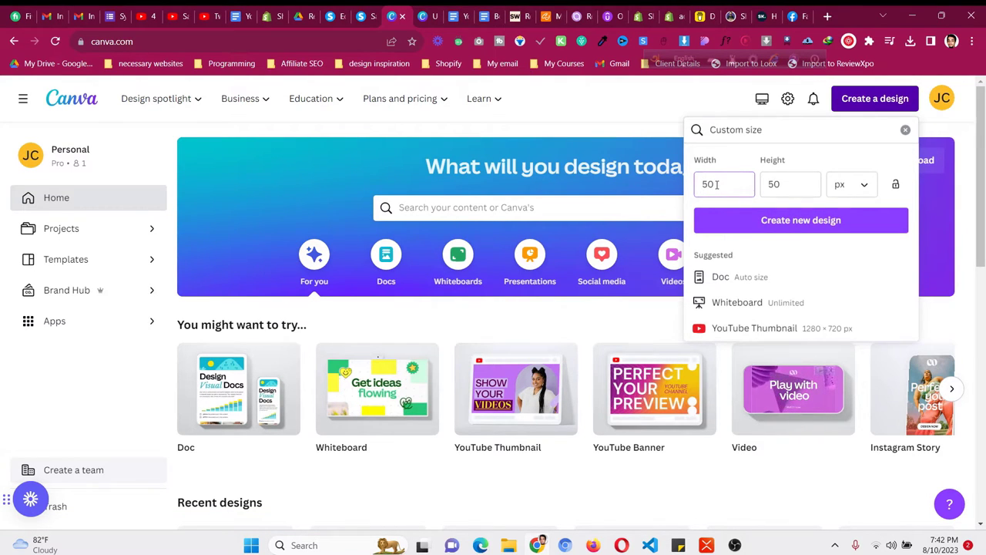
pyautogui.click(701, 184)
pyautogui.write('1')
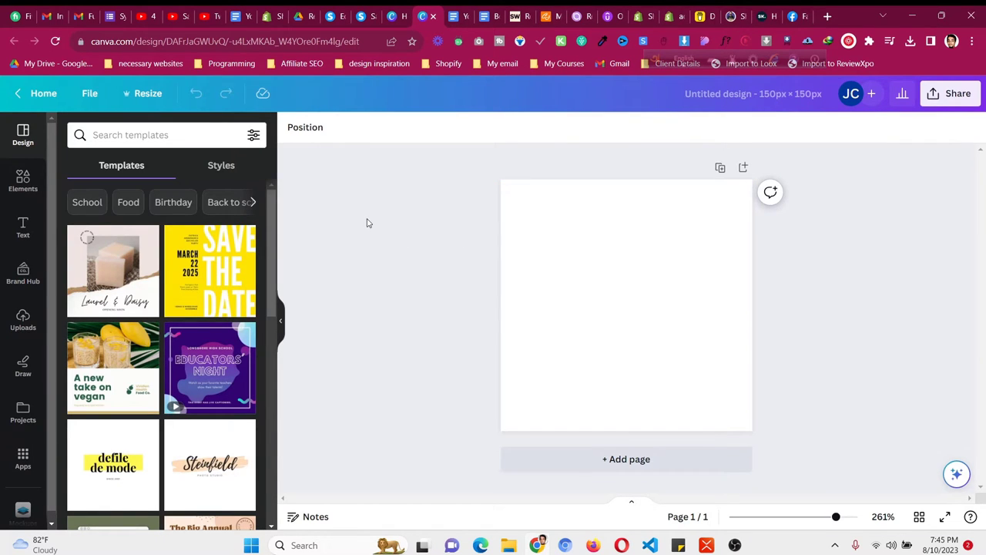
# Step: Search the Canva Elements library for 'ecommerce'
pyautogui.click(30, 184)
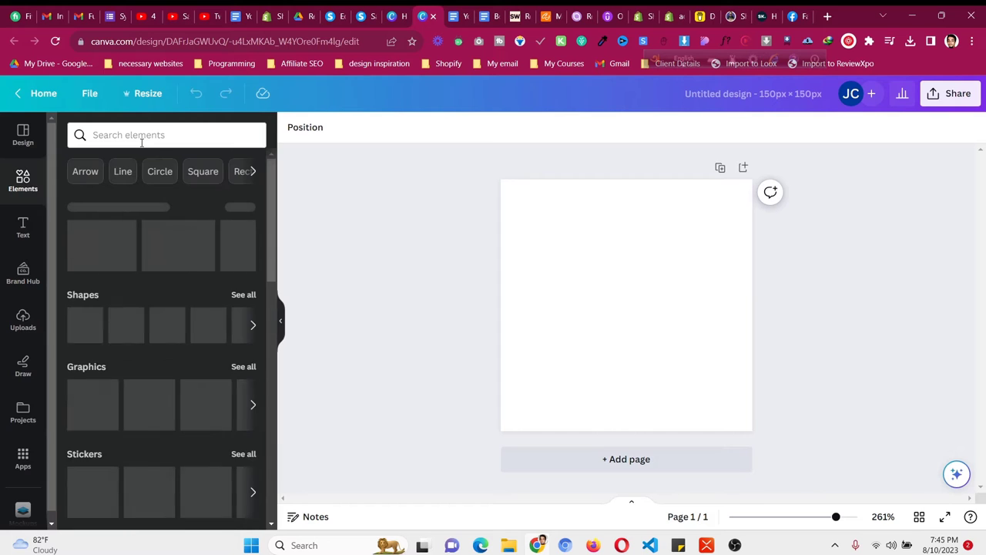
pyautogui.click(142, 137)
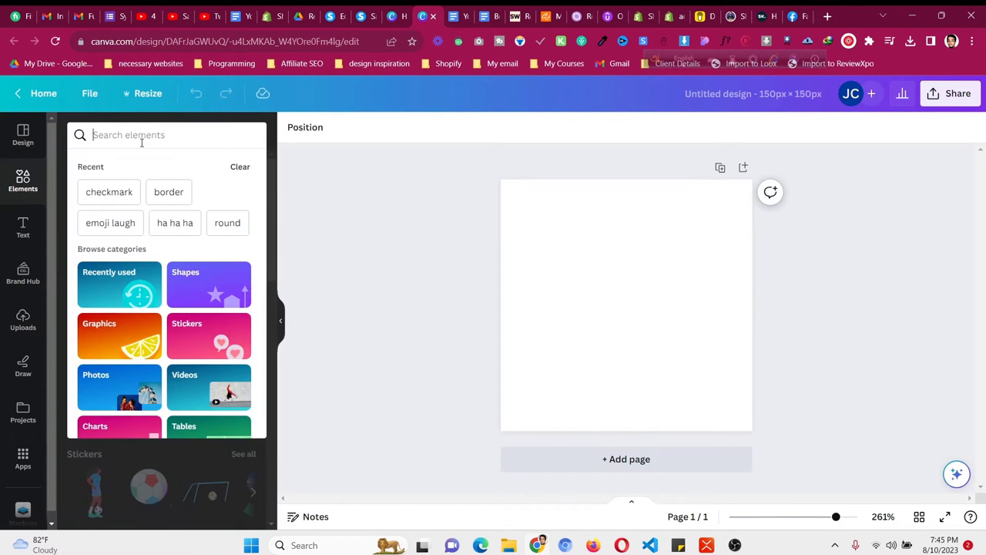
pyautogui.write('ecommerf')
pyautogui.press('BackSpace')
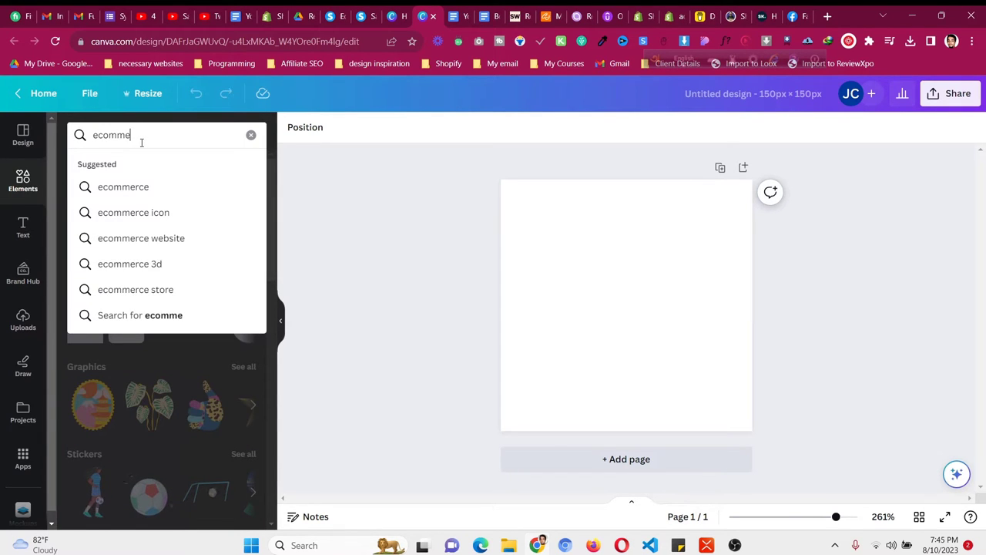
pyautogui.write('ce')
pyautogui.press('Return')
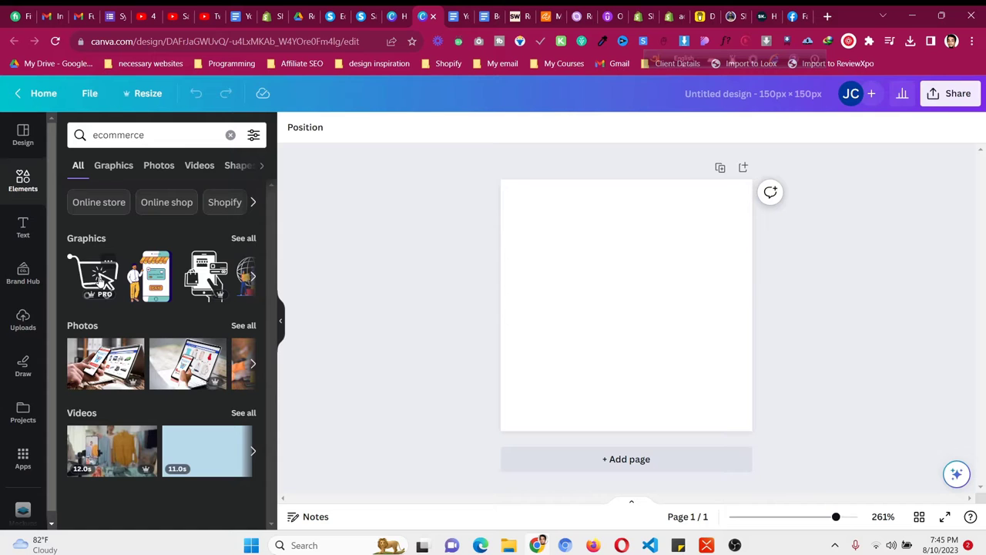
# Step: Add the shopping-cart graphic, shrink it slightly and centre it on the page
pyautogui.click(97, 278)
pyautogui.moveTo(632, 307); pyautogui.dragTo(722, 392)
pyautogui.moveTo(666, 333); pyautogui.dragTo(677, 346)
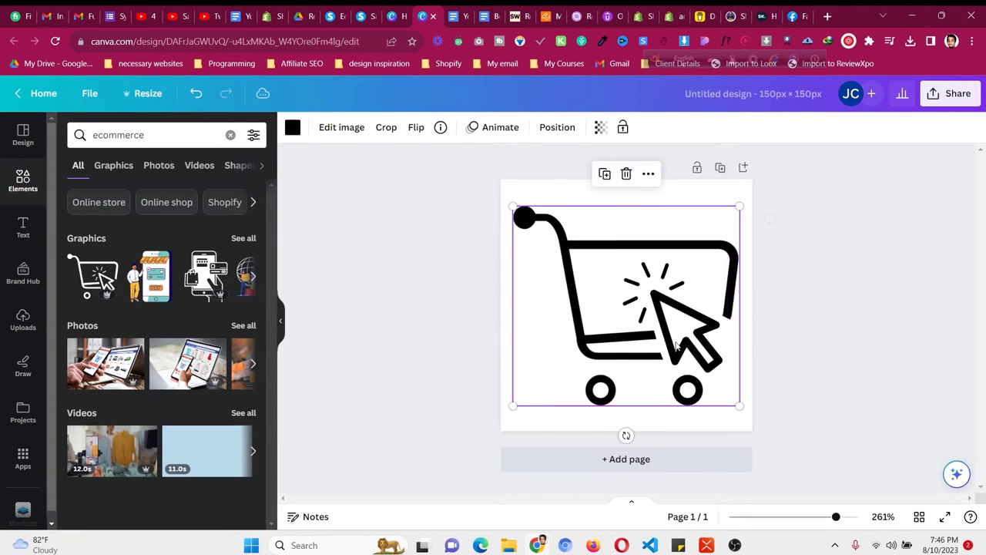
# Step: Centre the cart vertically with Position, then fine-tune its size and placement
pyautogui.click(564, 131)
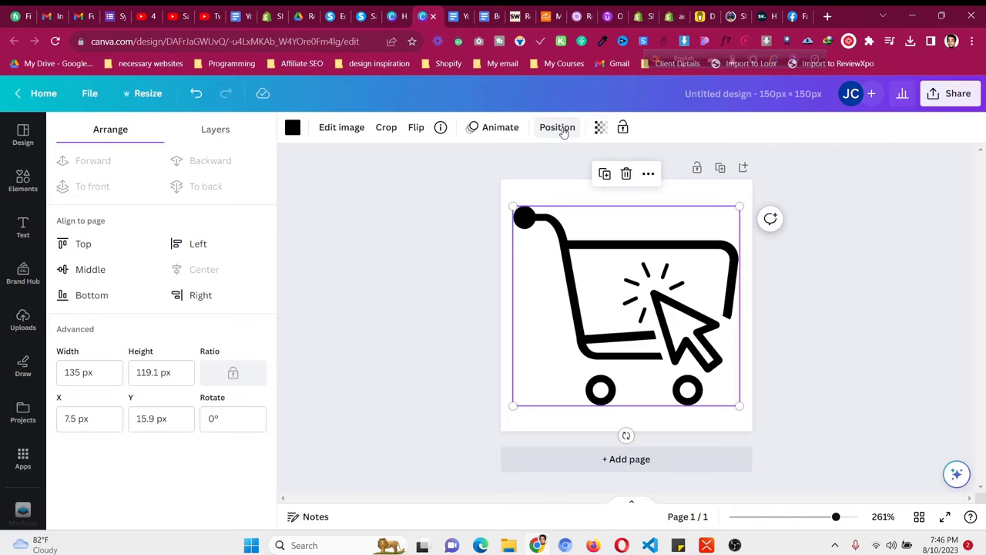
pyautogui.click(86, 269)
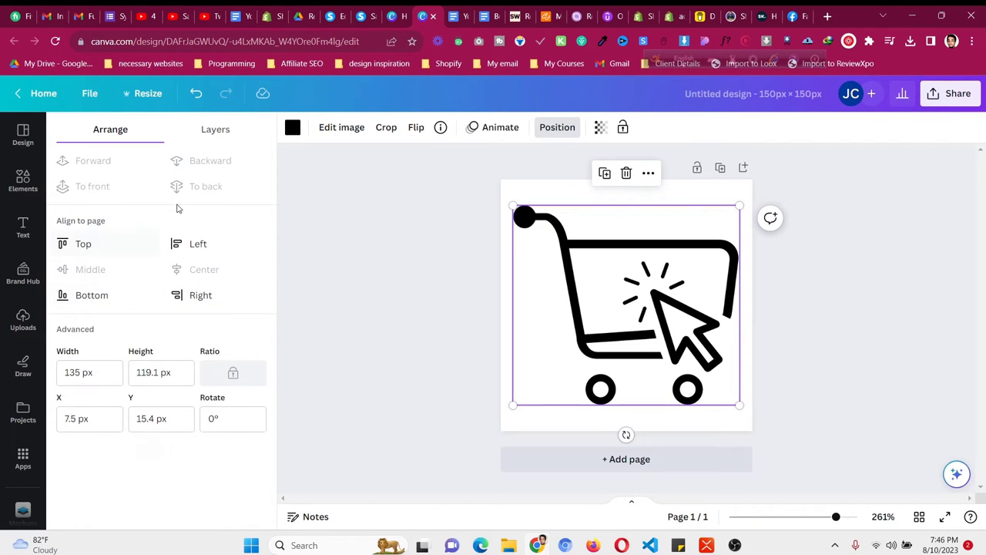
pyautogui.press('Escape')
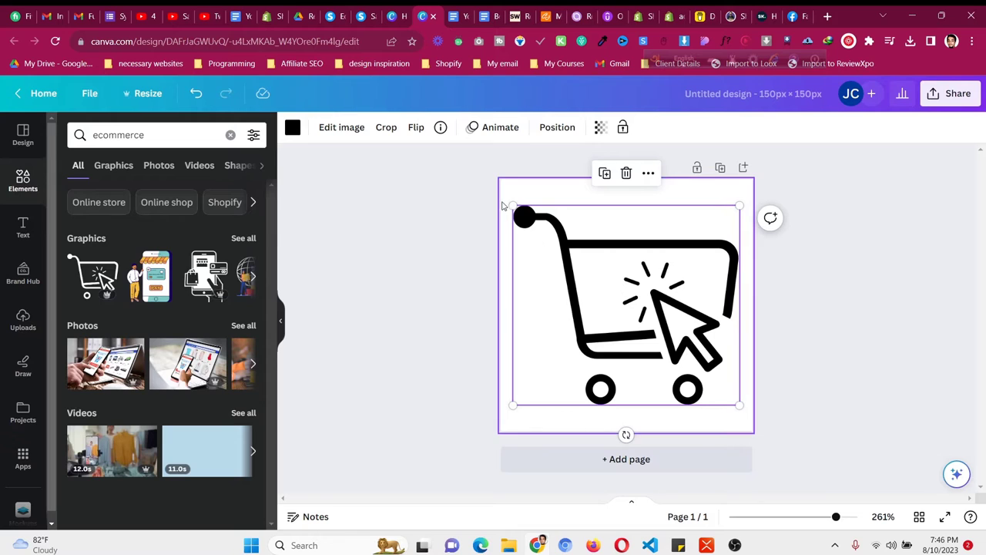
pyautogui.moveTo(511, 206); pyautogui.dragTo(513, 208)
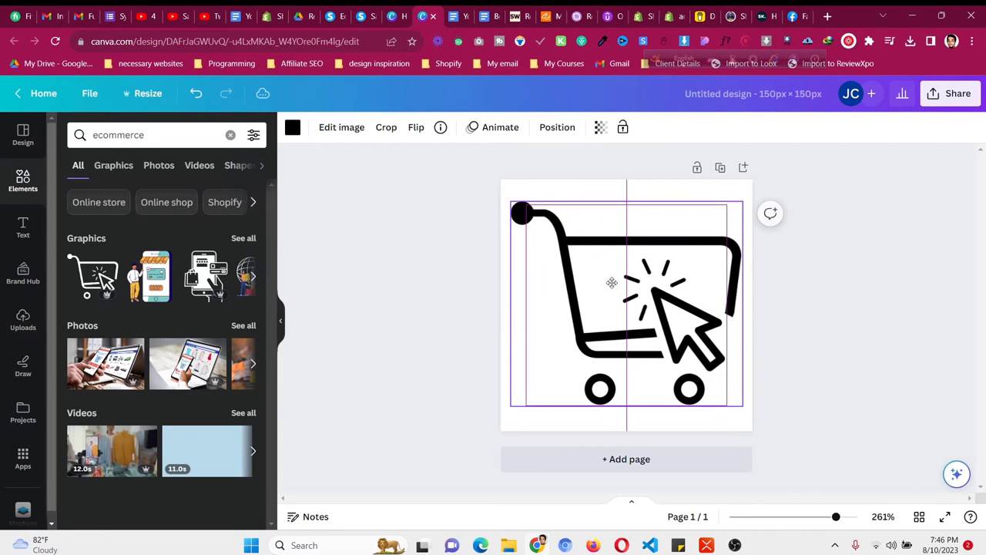
pyautogui.moveTo(605, 282); pyautogui.dragTo(604, 282)
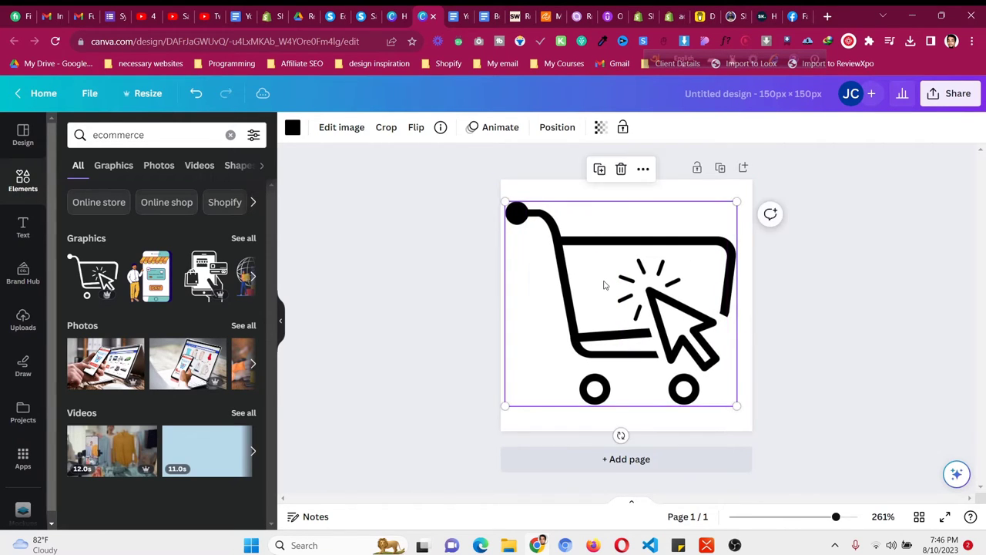
# Step: Try purple on the cart, revert it to black, and centre it horizontally
pyautogui.click(292, 128)
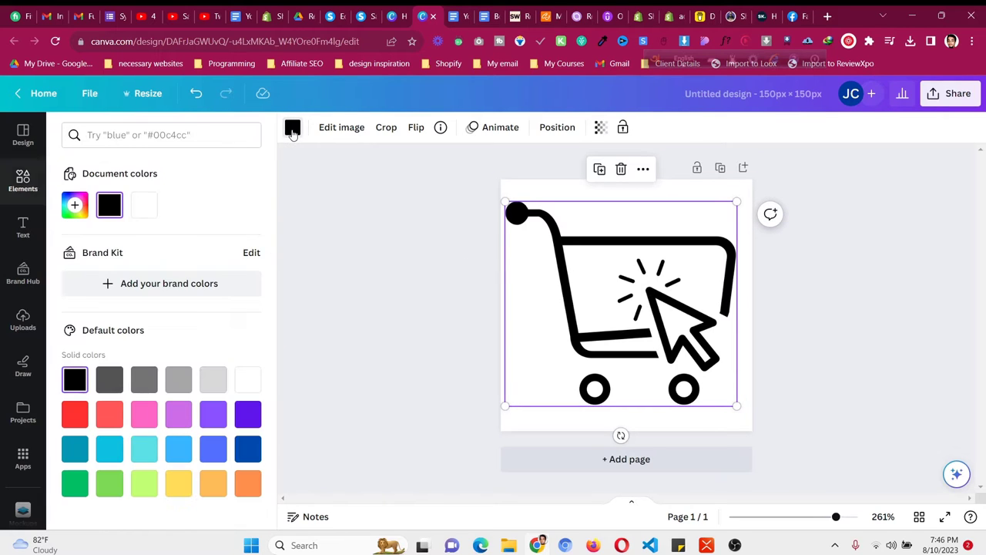
pyautogui.click(181, 416)
pyautogui.click(111, 206)
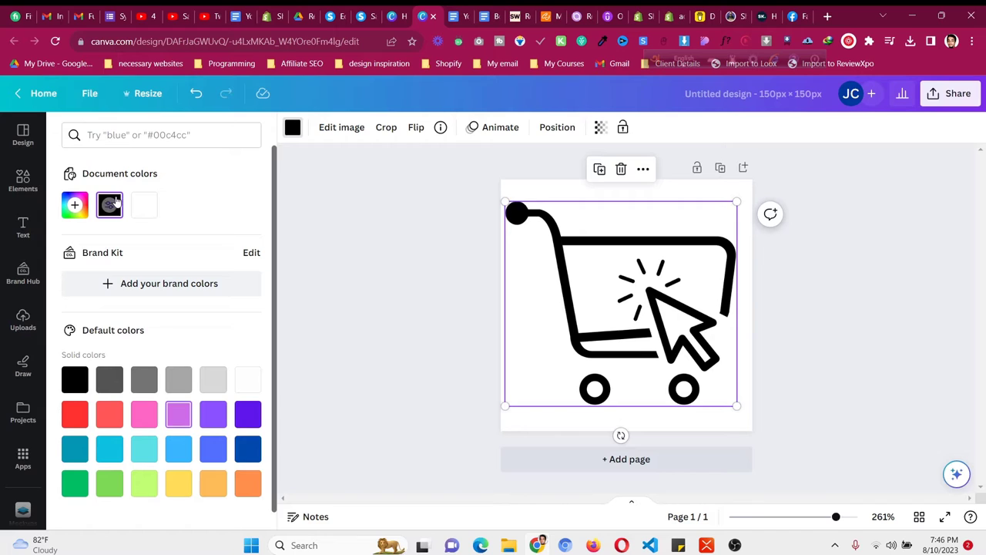
pyautogui.click(455, 270)
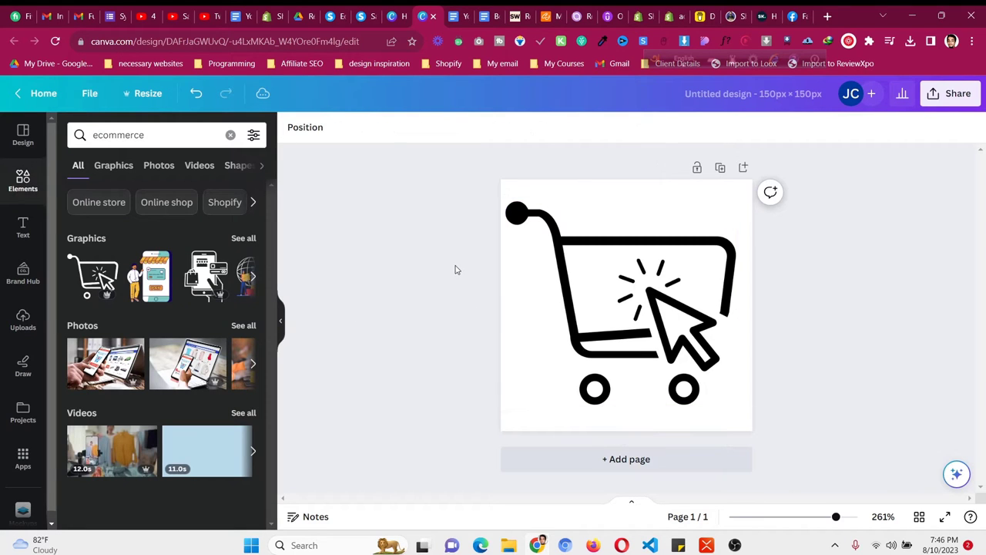
pyautogui.click(613, 283)
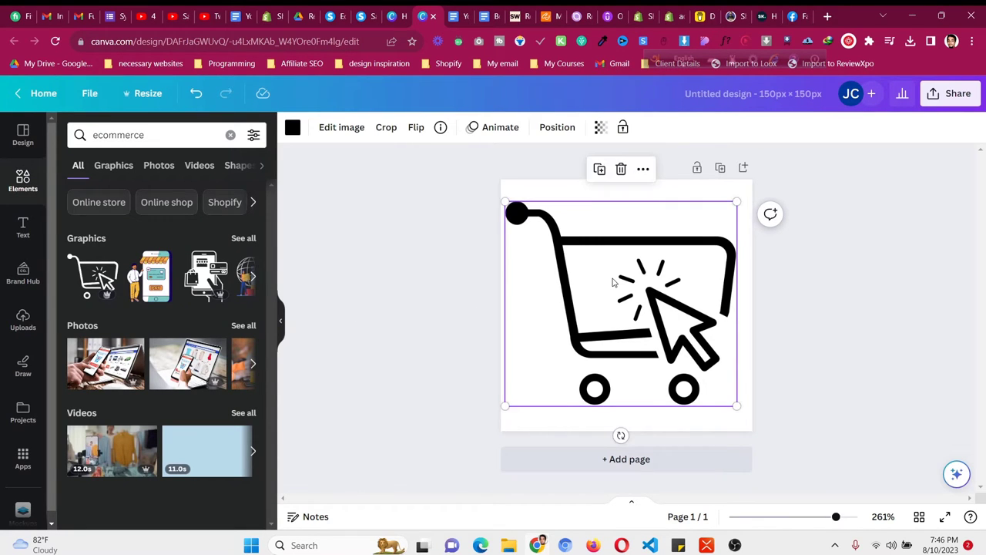
pyautogui.moveTo(613, 282); pyautogui.dragTo(613, 283)
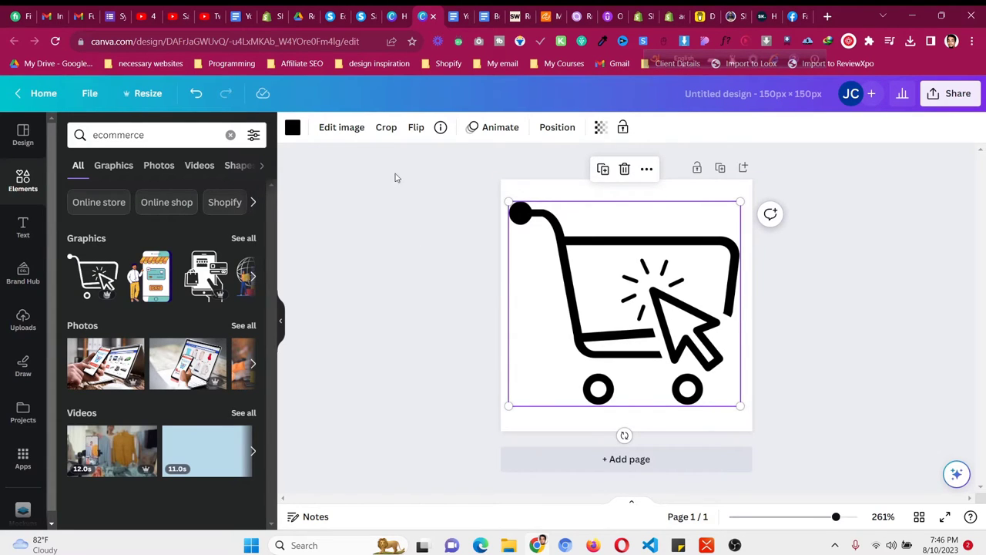
# Step: Open Animate for the cart and browse the Element Animations effects
pyautogui.click(497, 133)
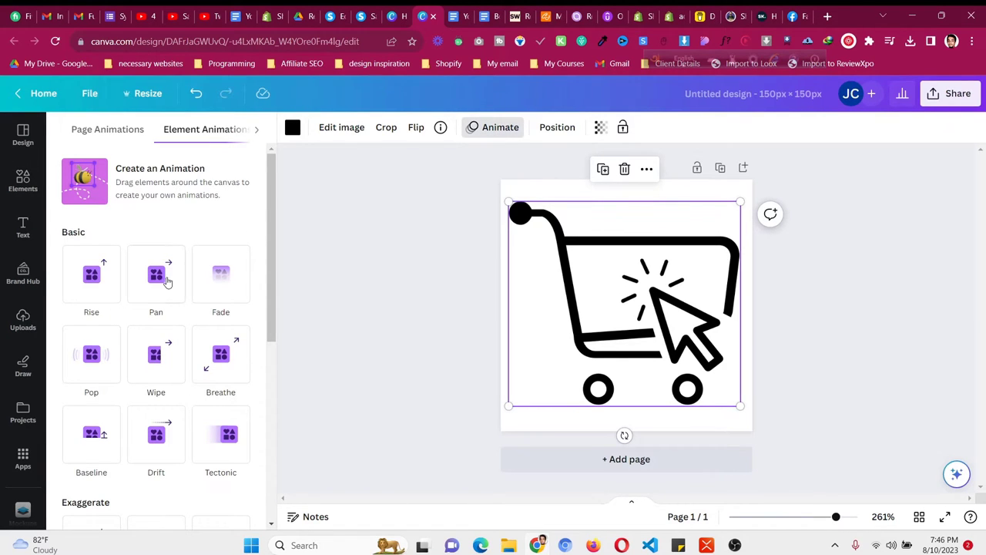
pyautogui.scroll(-5, 137, 331)
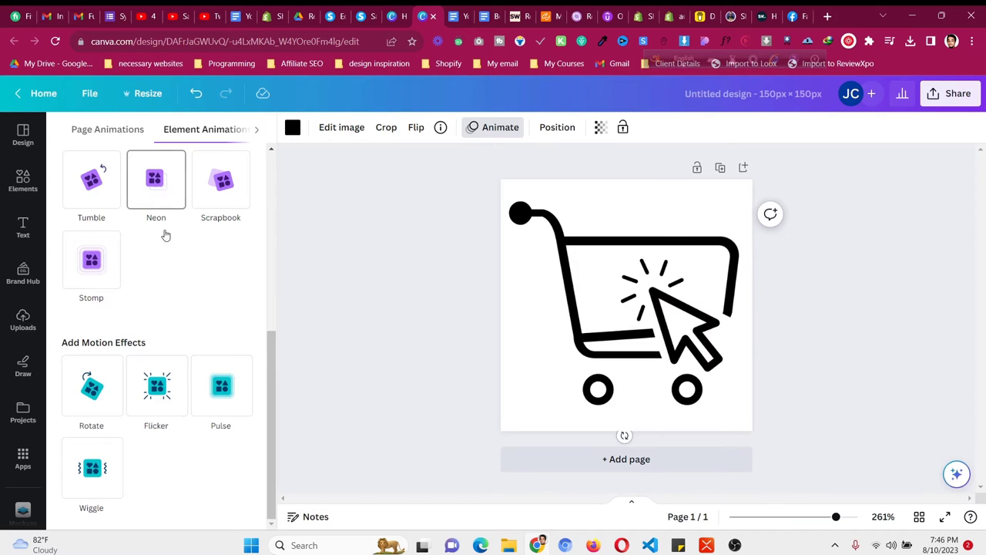
pyautogui.scroll(10, 166, 235)
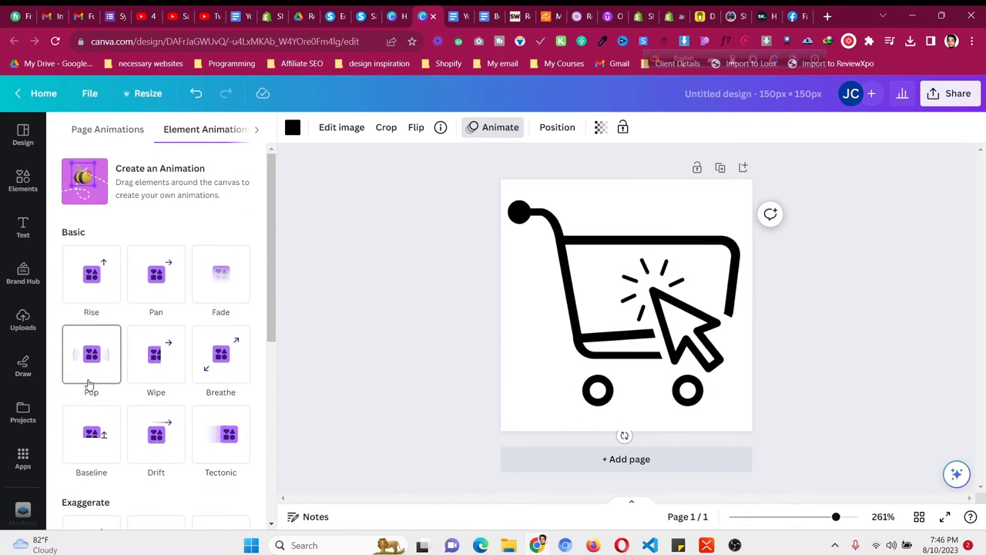
pyautogui.scroll(-10, 154, 420)
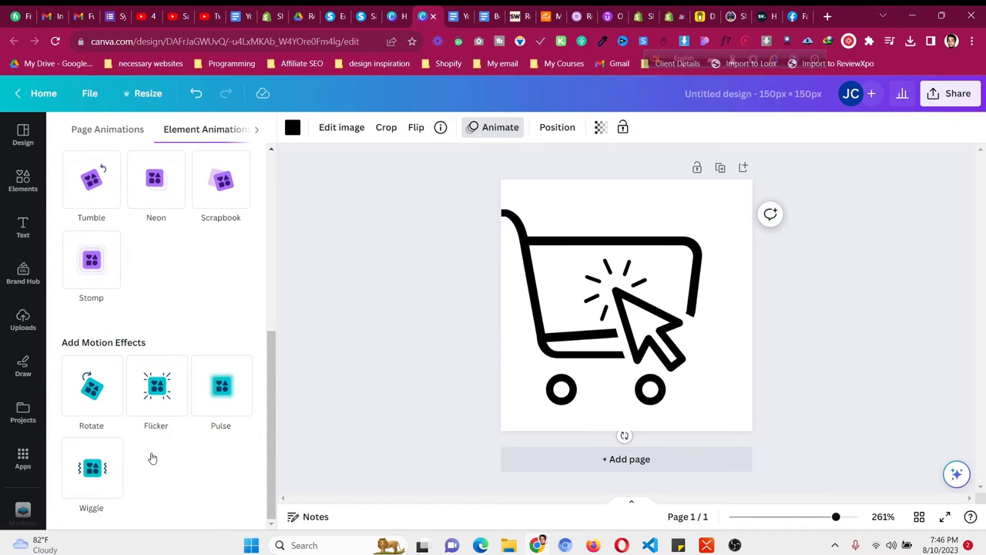
# Step: Apply the Pulse effect to the cart, raise its intensity, and shrink it slightly
pyautogui.click(221, 406)
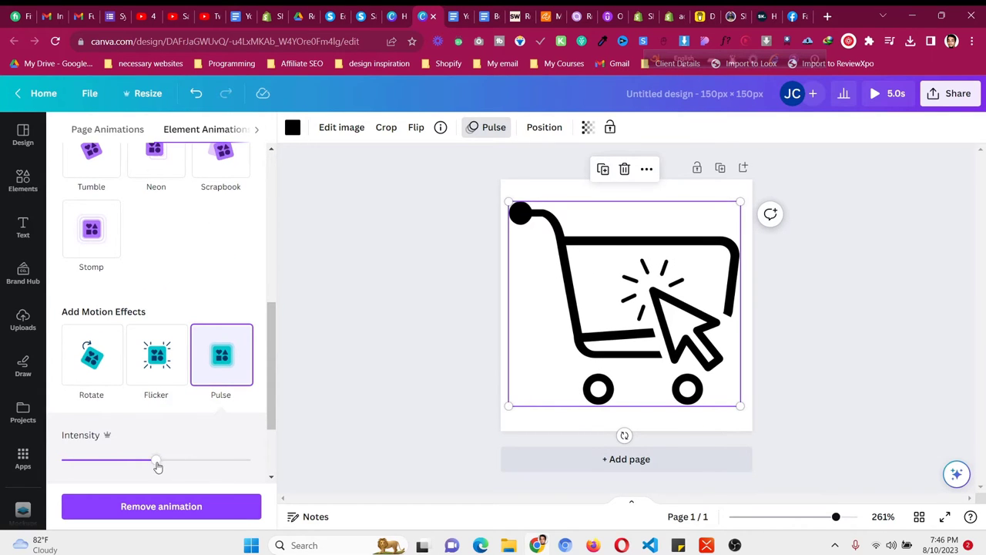
pyautogui.moveTo(157, 466)
pyautogui.mouseDown()
pyautogui.moveTo(202, 466)
pyautogui.moveTo(100, 467)
pyautogui.moveTo(153, 467)
pyautogui.mouseUp()
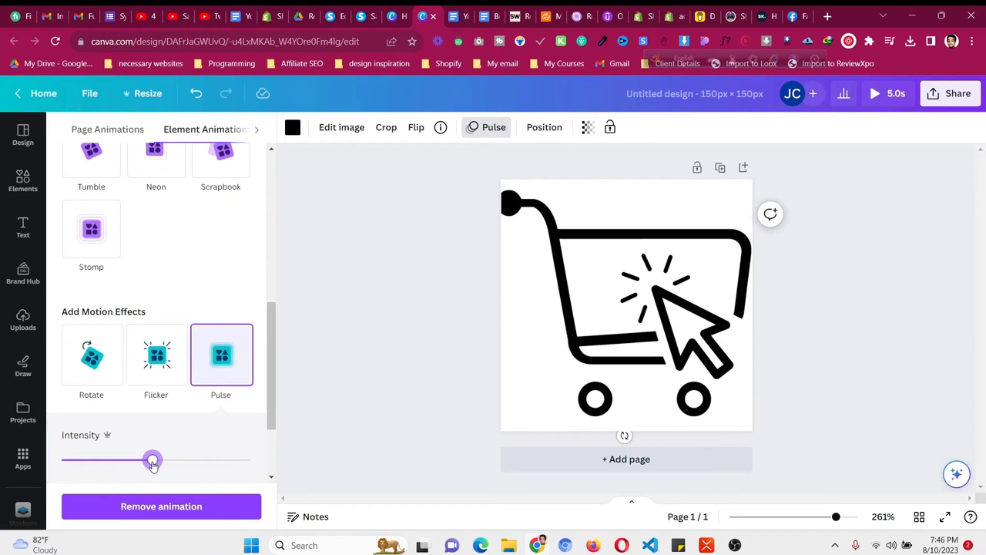
pyautogui.click(642, 306)
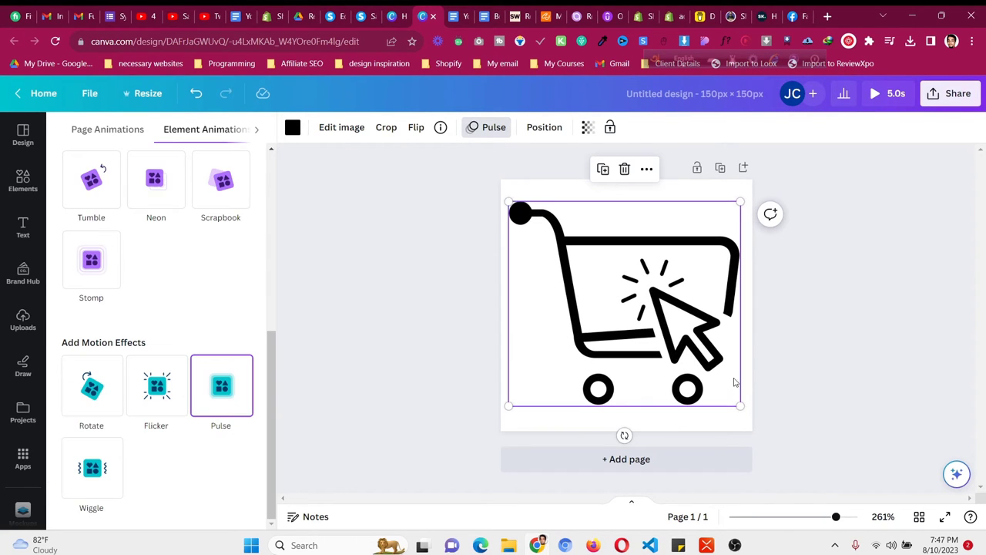
pyautogui.moveTo(741, 405); pyautogui.dragTo(726, 391)
pyautogui.moveTo(690, 340); pyautogui.dragTo(698, 342)
# Step: Recentre the cart on the page and lower the Pulse intensity slightly
pyautogui.click(670, 308)
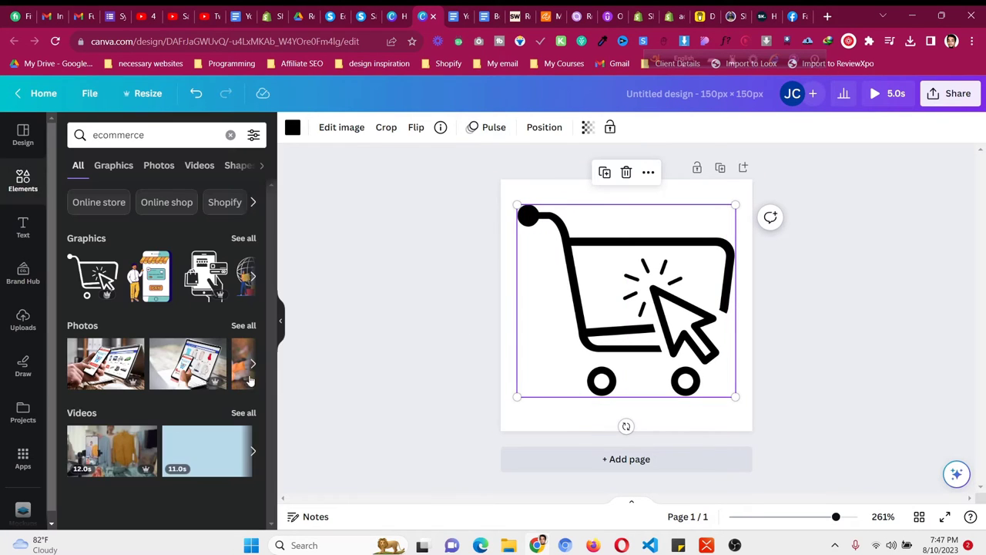
pyautogui.click(492, 127)
pyautogui.scroll(-5, 169, 453)
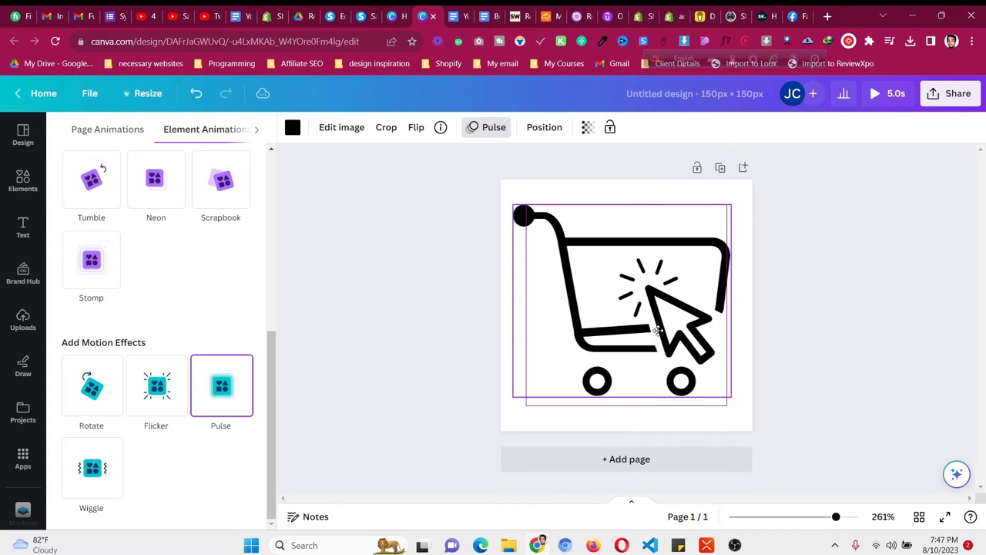
pyautogui.moveTo(660, 334); pyautogui.dragTo(666, 332)
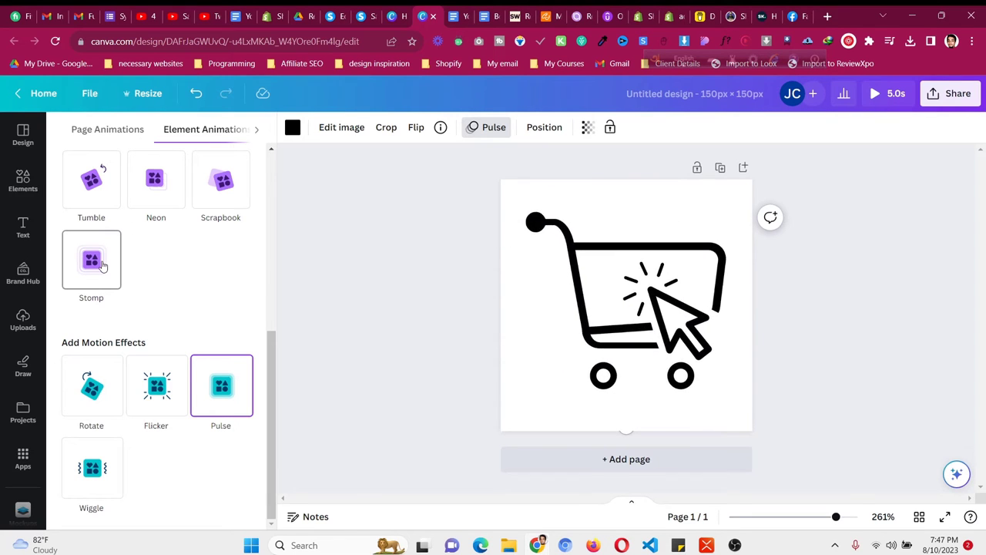
pyautogui.scroll(1, 165, 301)
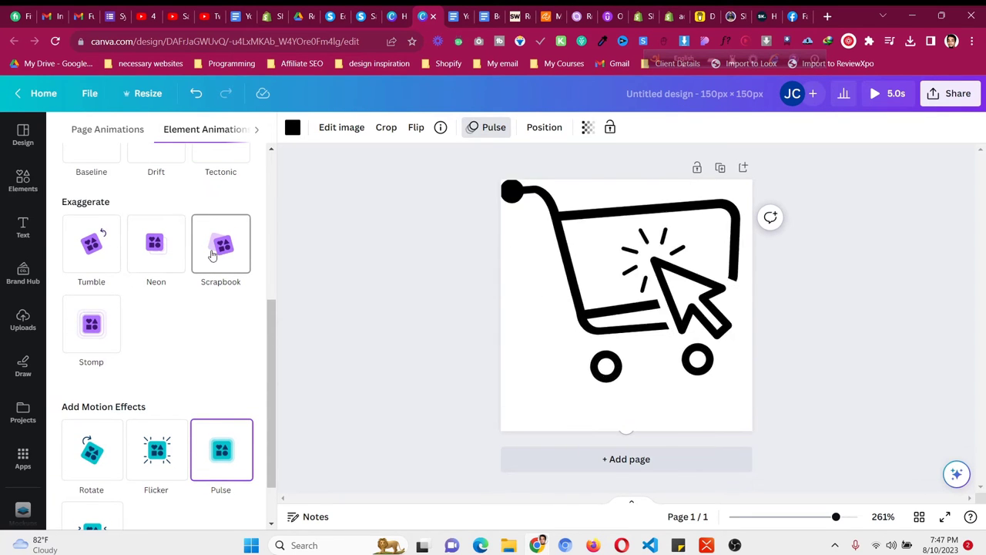
pyautogui.scroll(2, 208, 326)
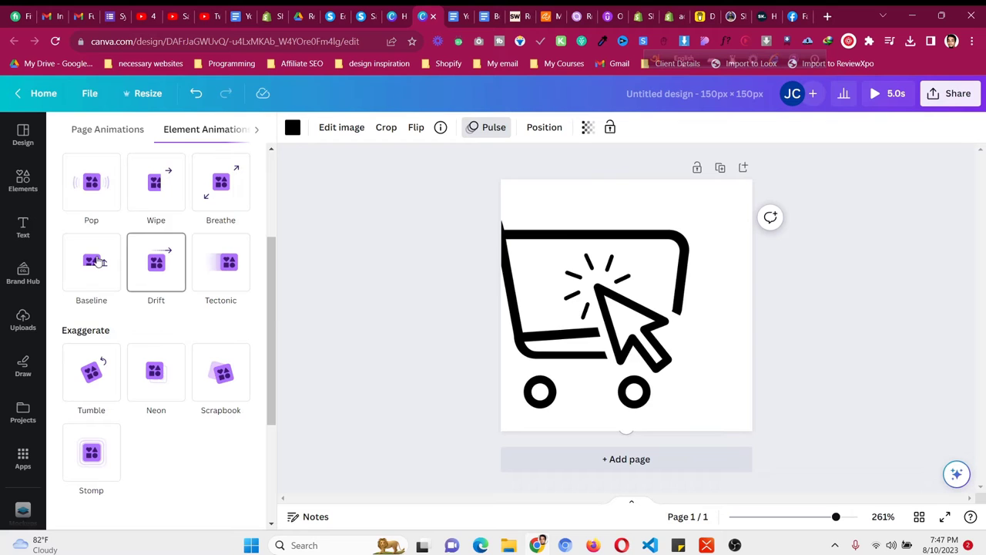
pyautogui.scroll(2, 93, 262)
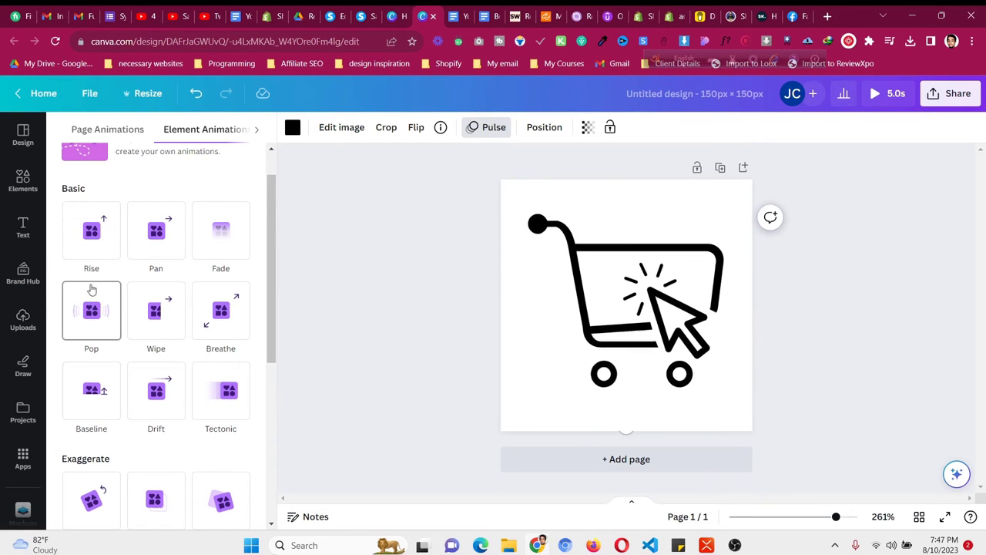
pyautogui.scroll(1, 155, 239)
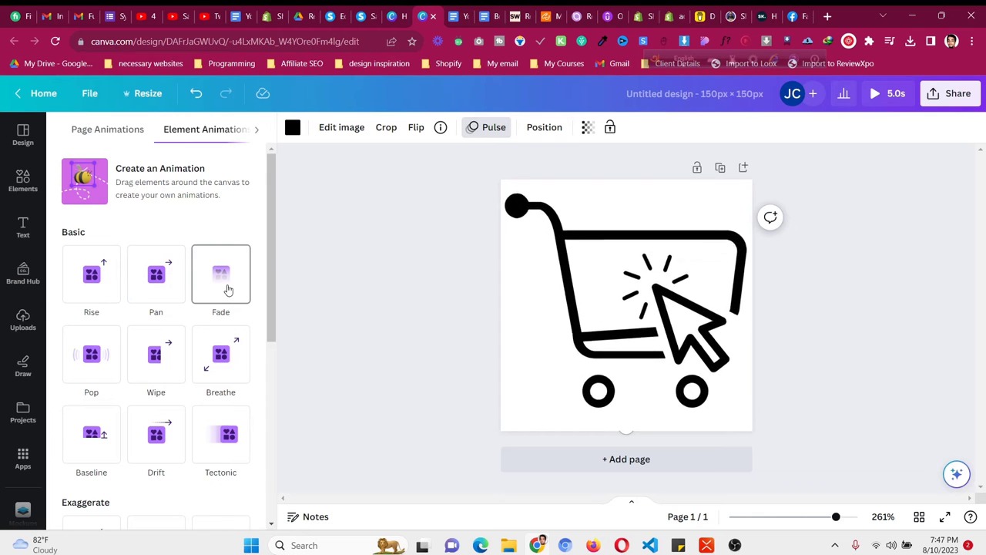
pyautogui.scroll(-5, 223, 378)
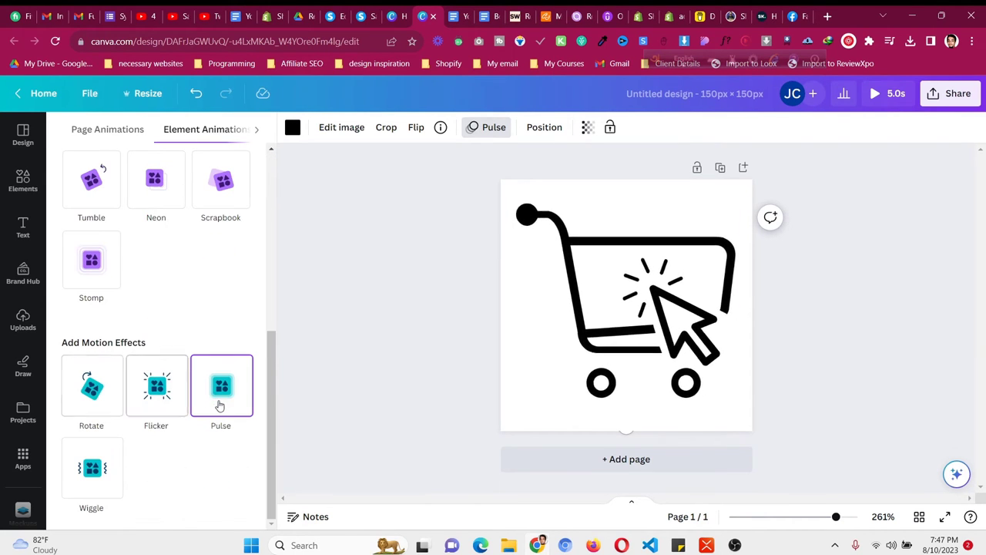
pyautogui.scroll(-1, 228, 405)
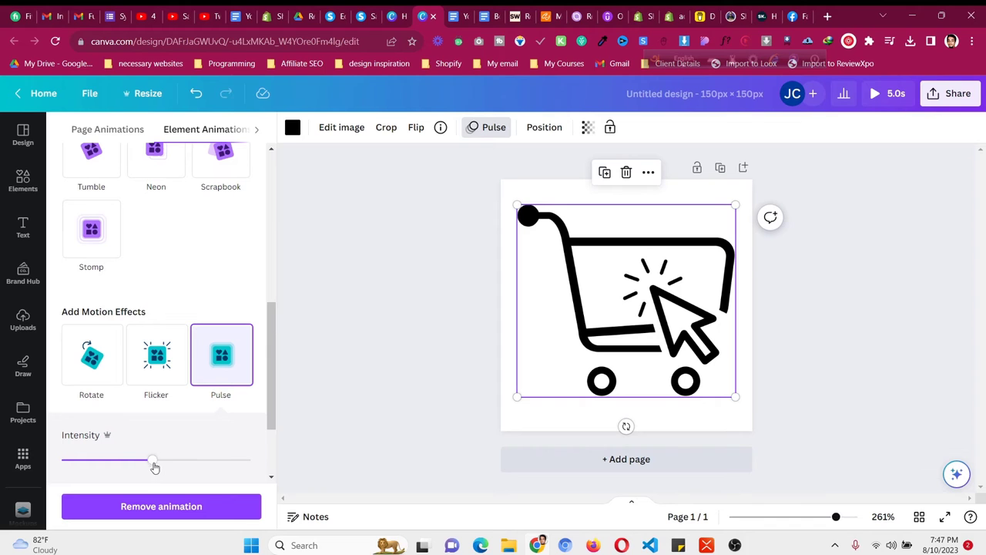
pyautogui.moveTo(156, 465)
pyautogui.mouseDown()
pyautogui.moveTo(142, 464)
pyautogui.moveTo(151, 465)
pyautogui.mouseUp()
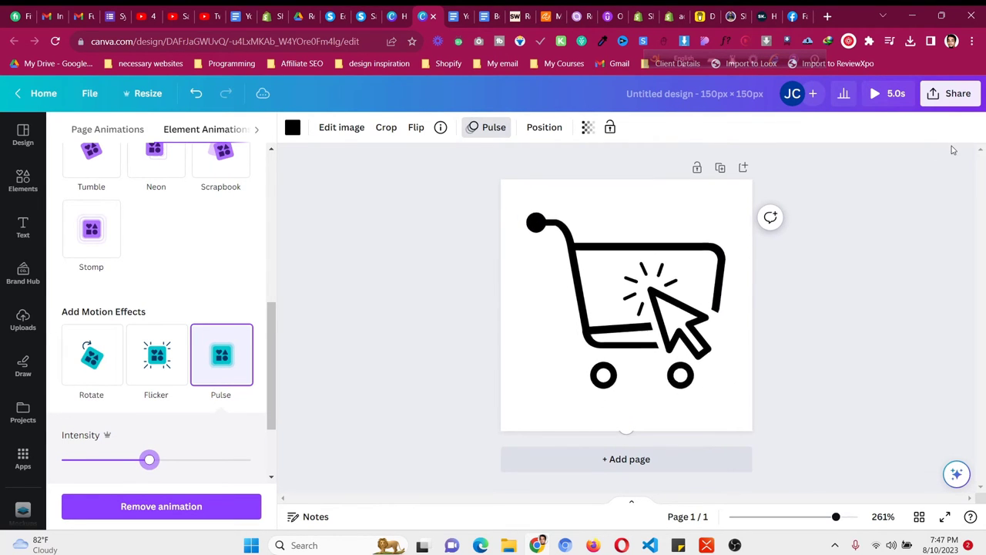
# Step: Download the animated cart design as a GIF via Share > Download
pyautogui.click(943, 100)
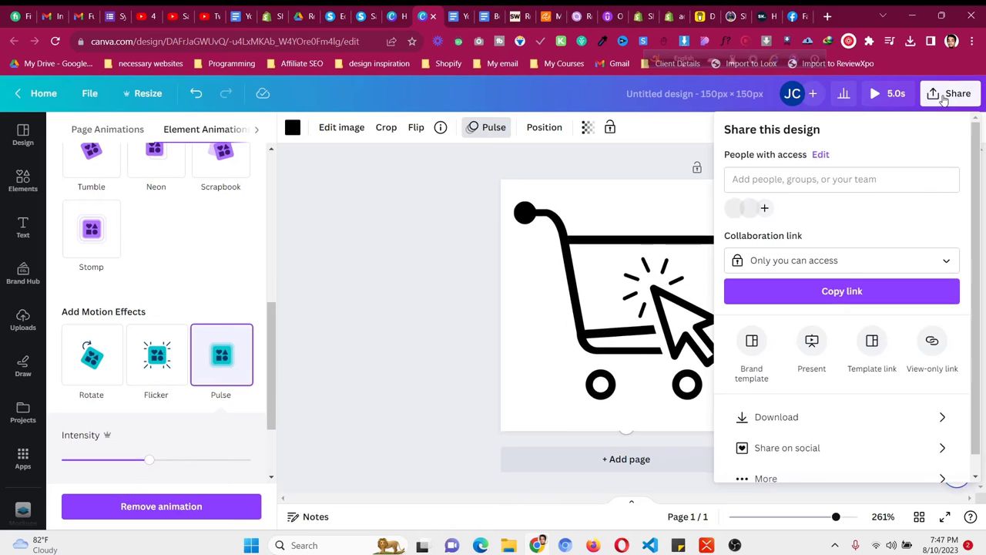
pyautogui.click(884, 422)
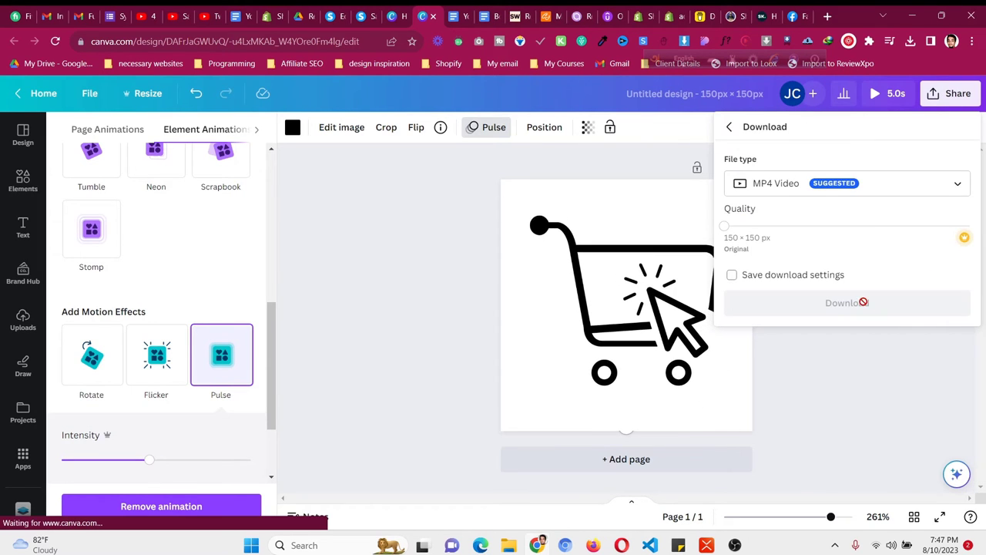
pyautogui.click(956, 189)
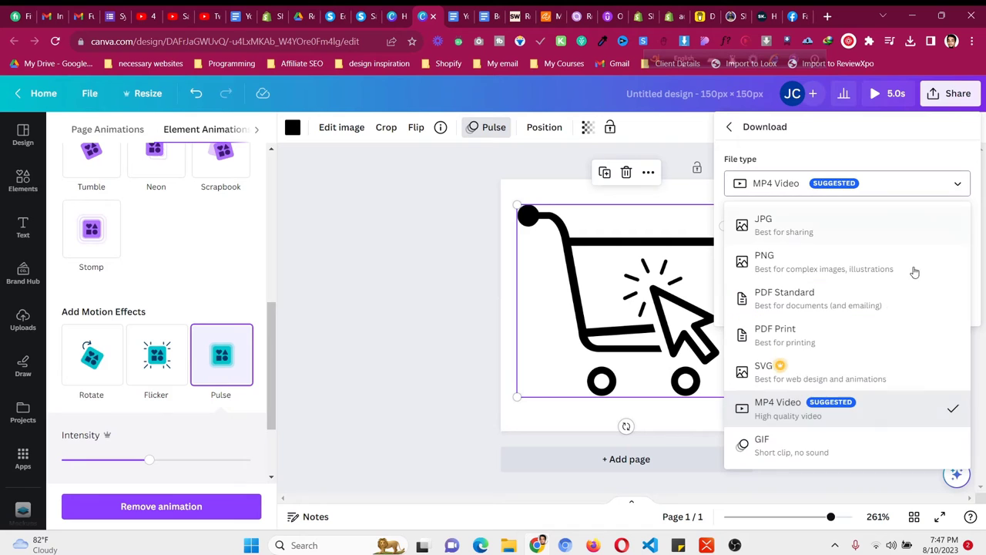
pyautogui.click(805, 441)
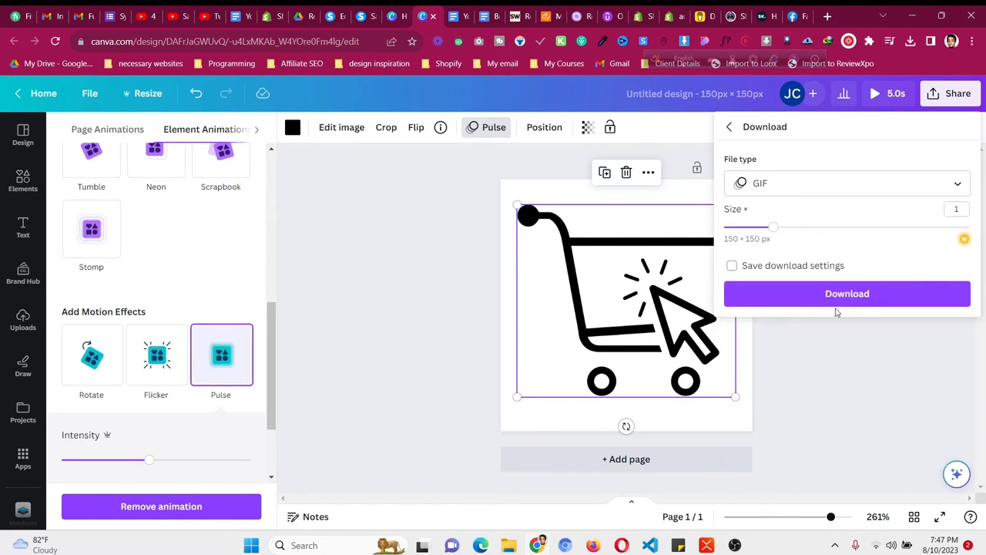
pyautogui.click(839, 298)
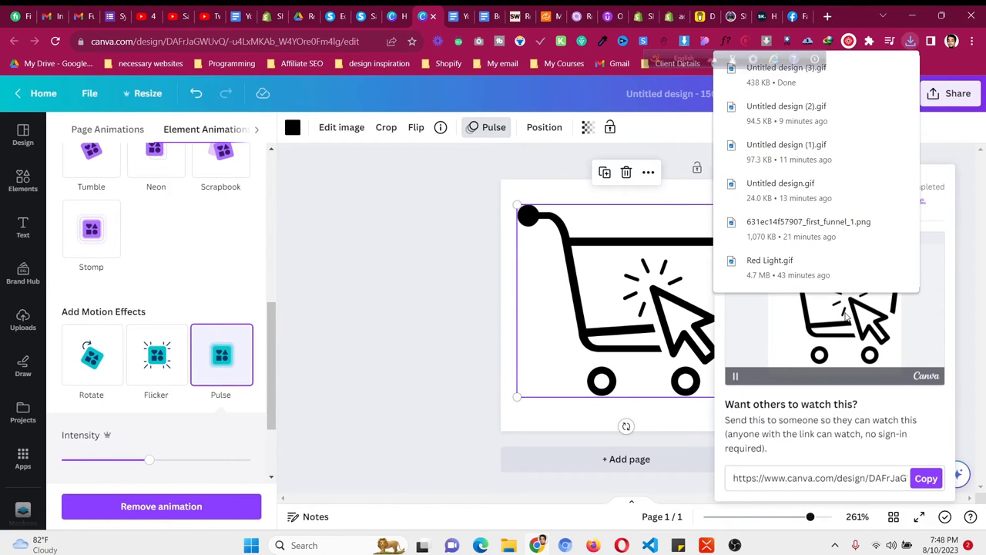
# Step: In the systeme.io editor, drag a new Image element above the Ecommerce label
pyautogui.click(336, 12)
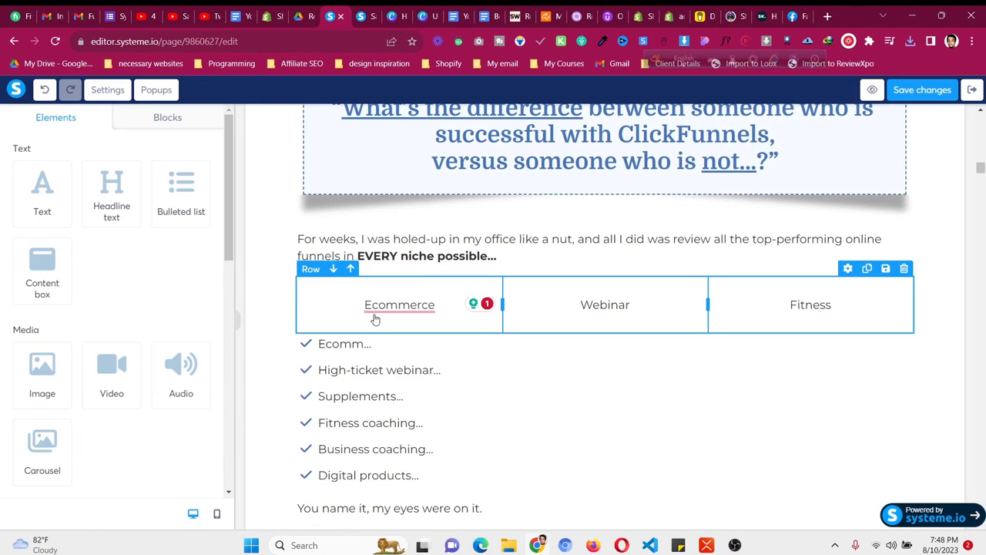
pyautogui.scroll(-1, 101, 273)
pyautogui.scroll(-2, 104, 374)
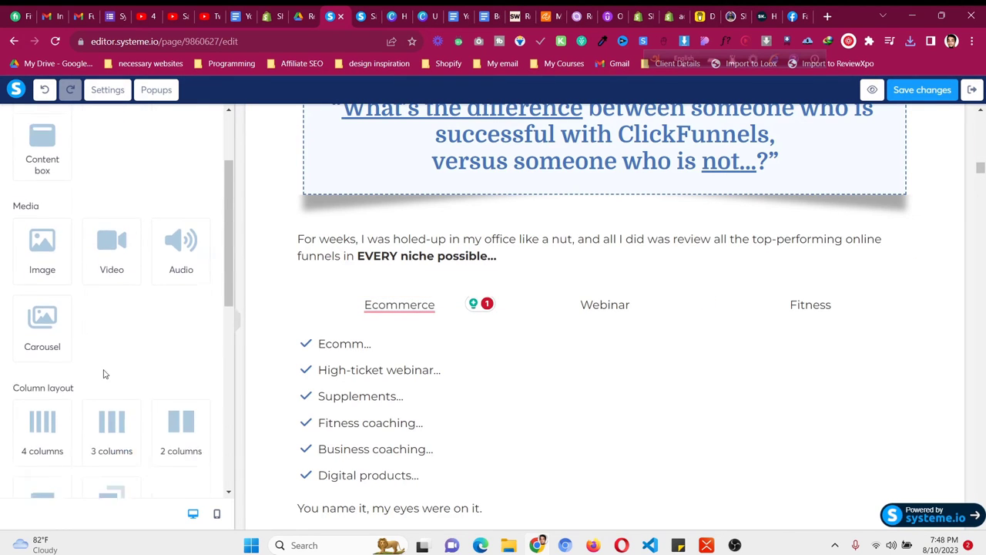
pyautogui.moveTo(405, 300); pyautogui.dragTo(367, 336)
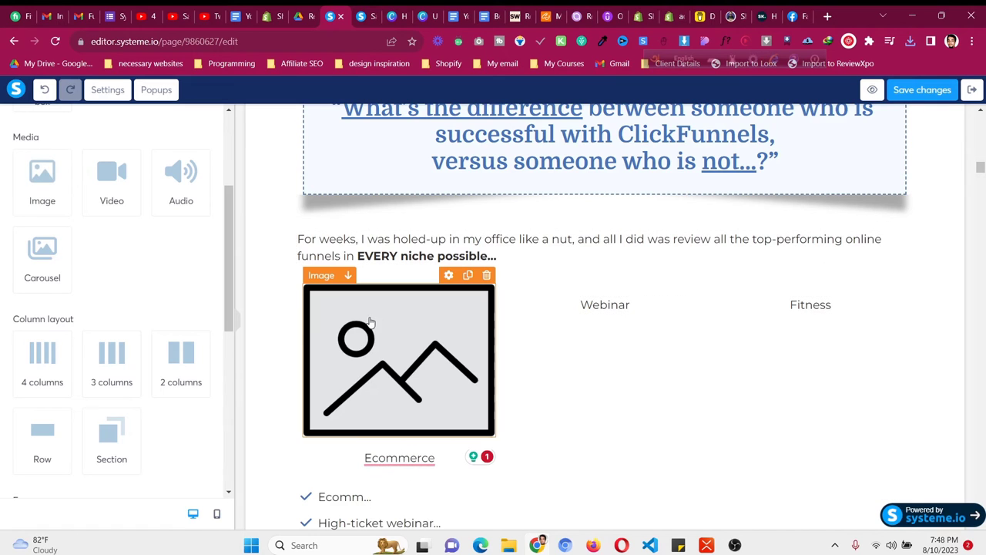
pyautogui.click(409, 348)
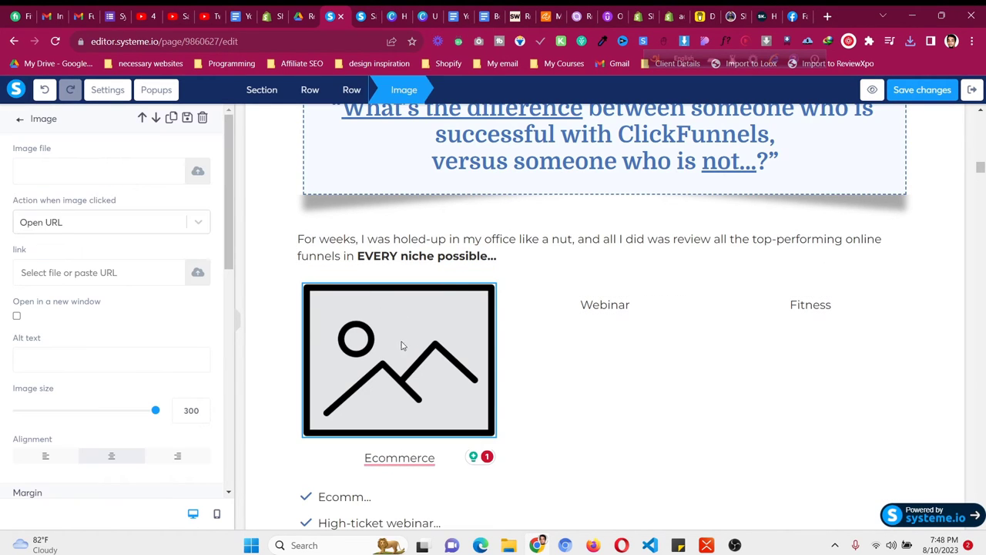
# Step: Upload the cart GIF Untitleddesign3.gif and insert it into that image
pyautogui.click(195, 173)
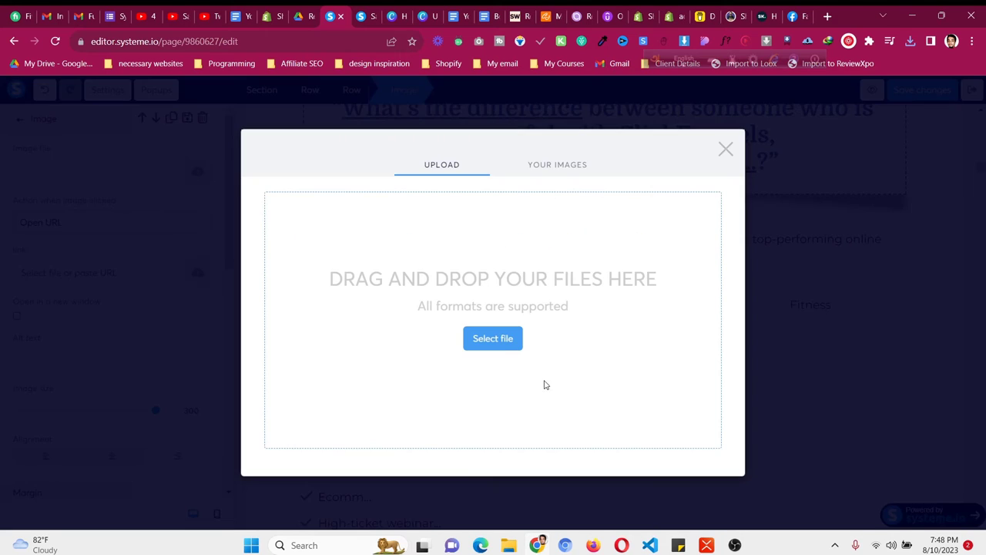
pyautogui.click(499, 339)
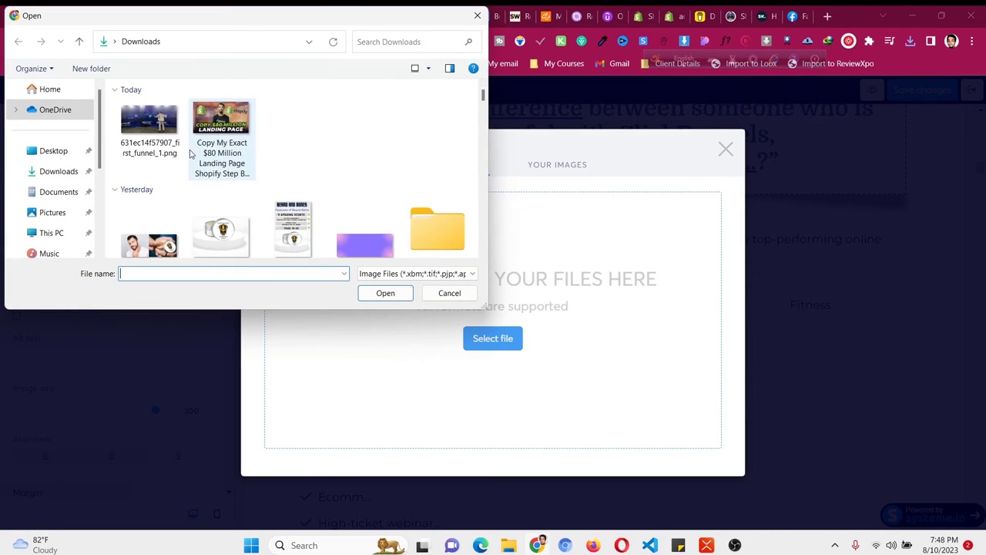
pyautogui.click(150, 135)
pyautogui.click(385, 294)
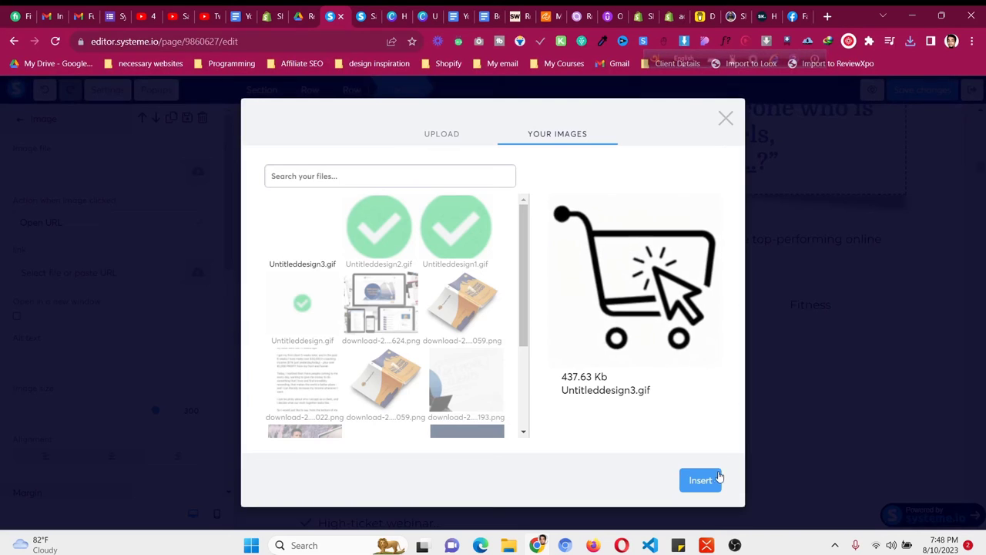
pyautogui.click(715, 483)
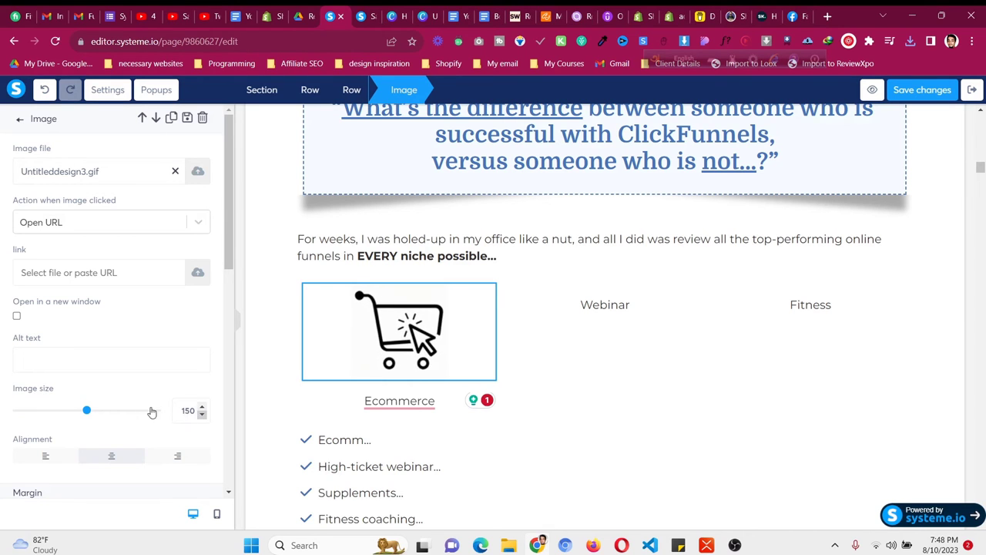
# Step: Set the cart image size to 120
pyautogui.click(200, 414)
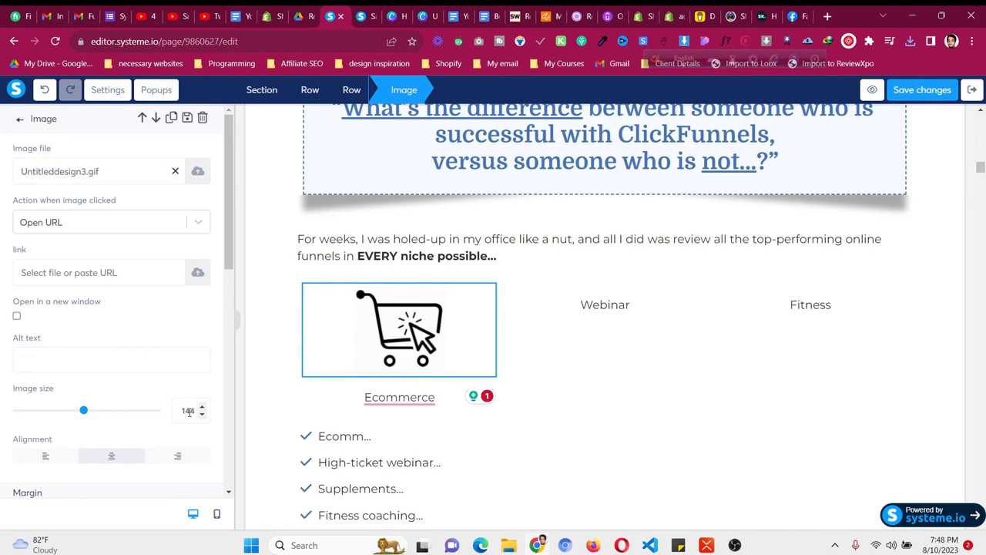
pyautogui.doubleClick(188, 410)
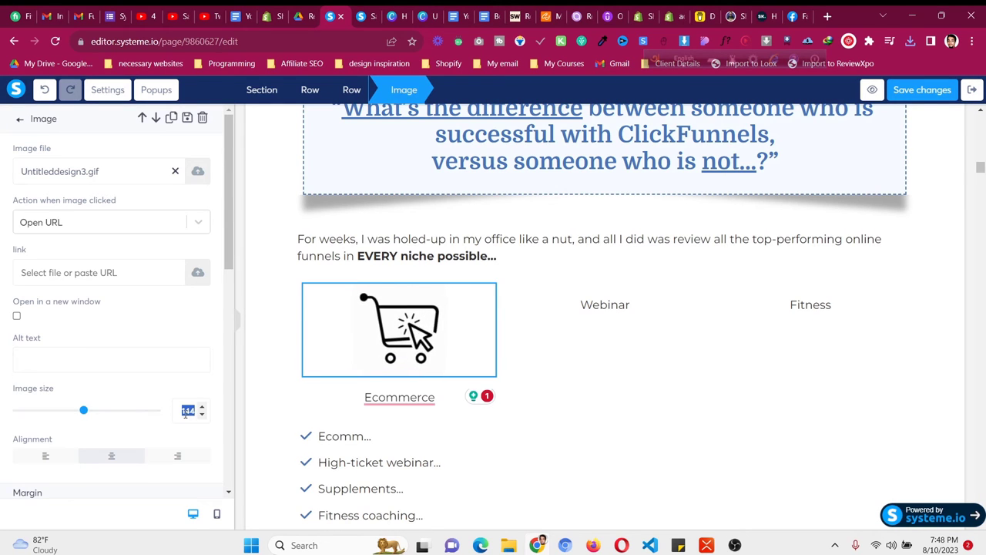
pyautogui.write('120')
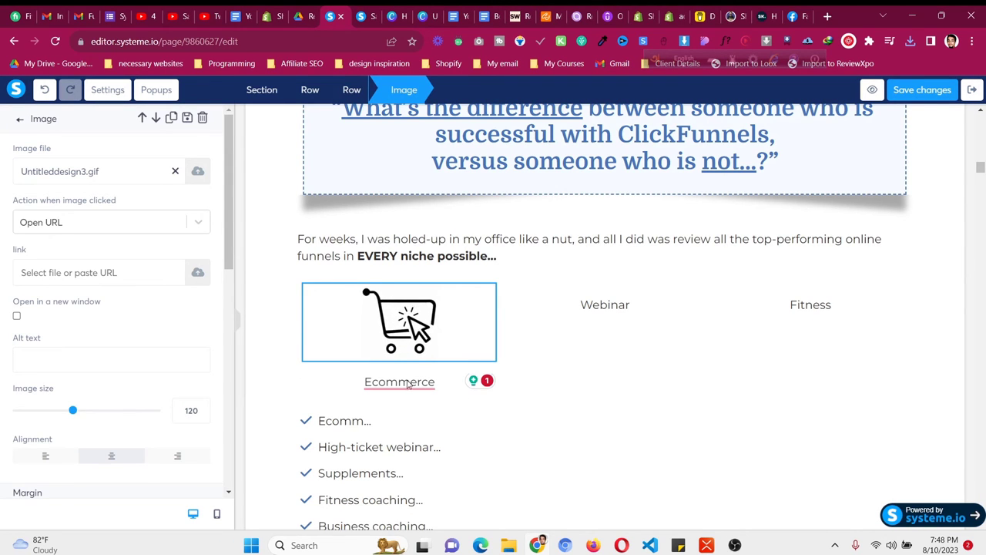
# Step: Select the Ecommerce label and scroll down to its Margin settings
pyautogui.click(276, 389)
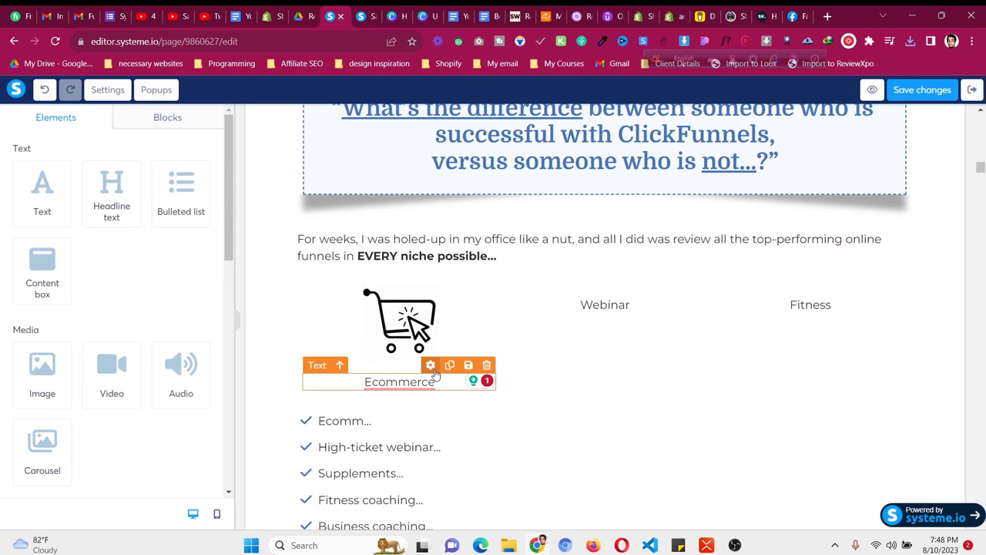
pyautogui.click(430, 365)
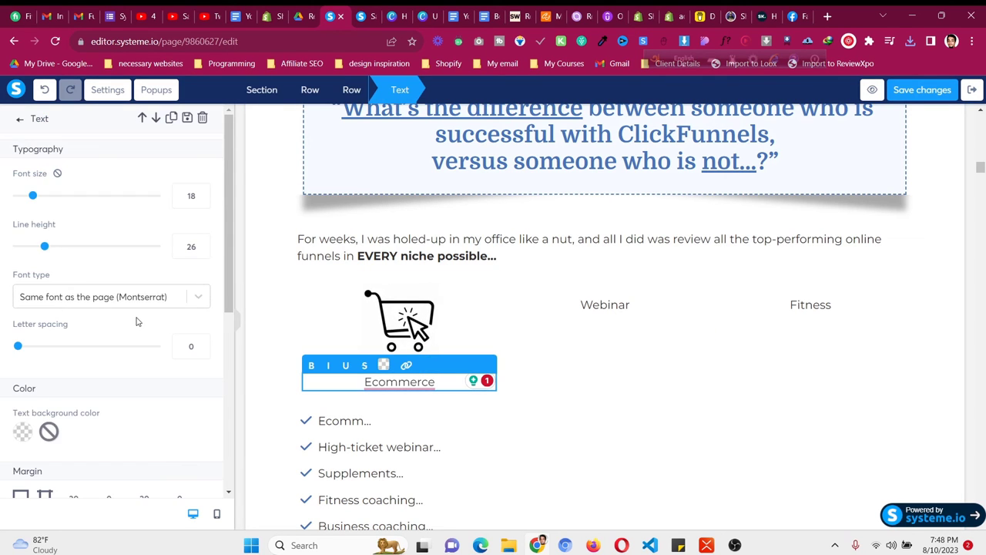
pyautogui.scroll(-1, 137, 322)
pyautogui.scroll(-2, 137, 321)
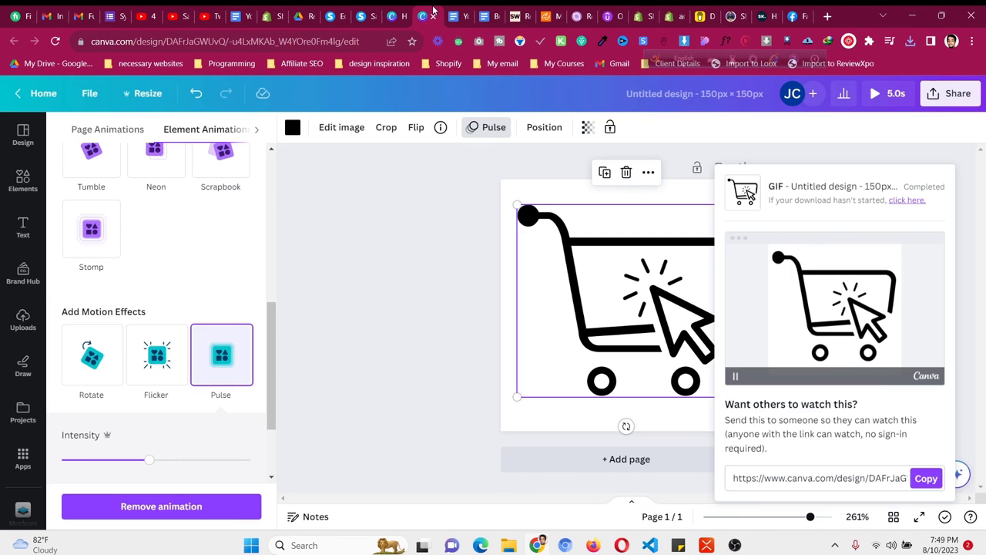
# Step: Back in Canva, search the Elements library for 'webinar'
pyautogui.click(423, 16)
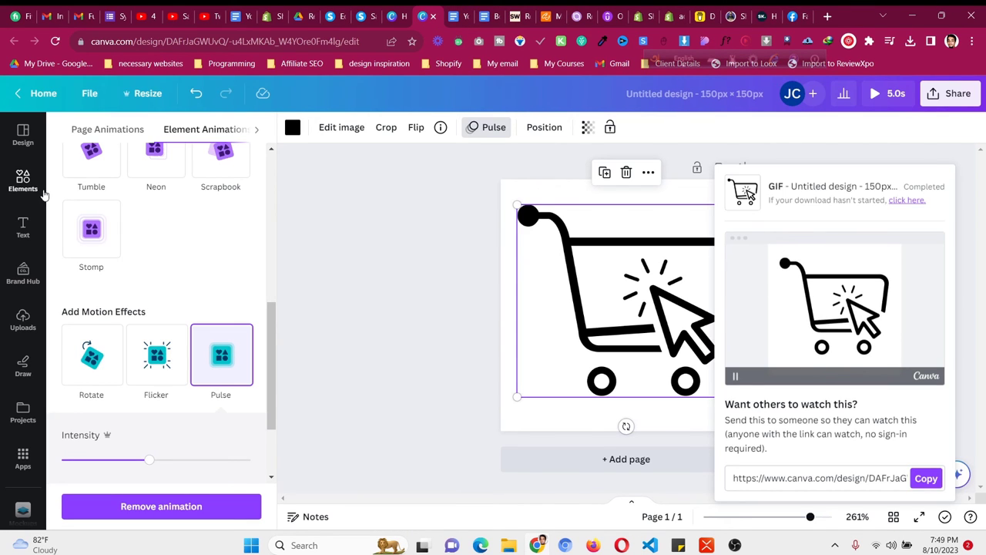
pyautogui.click(24, 182)
pyautogui.click(166, 136)
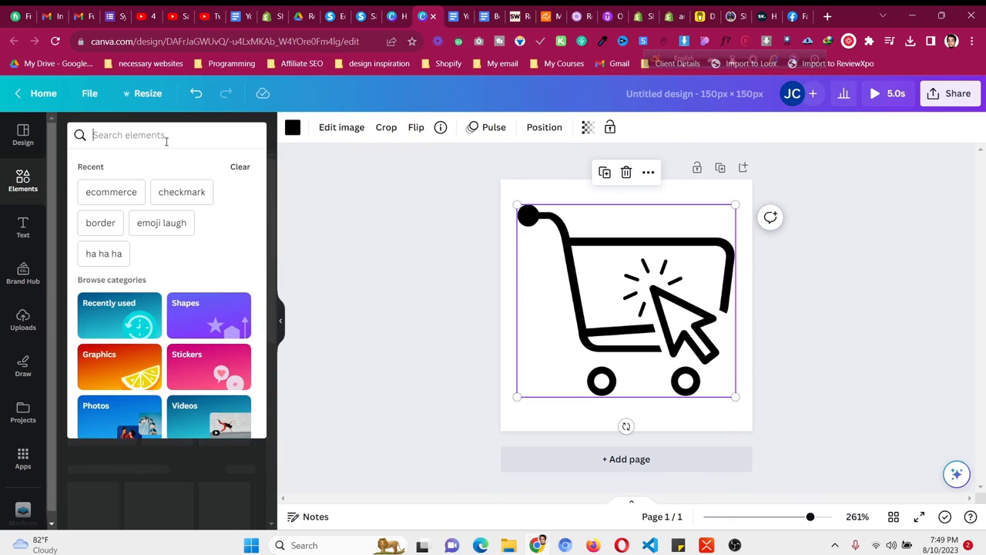
pyautogui.write('webinar')
pyautogui.press('Return')
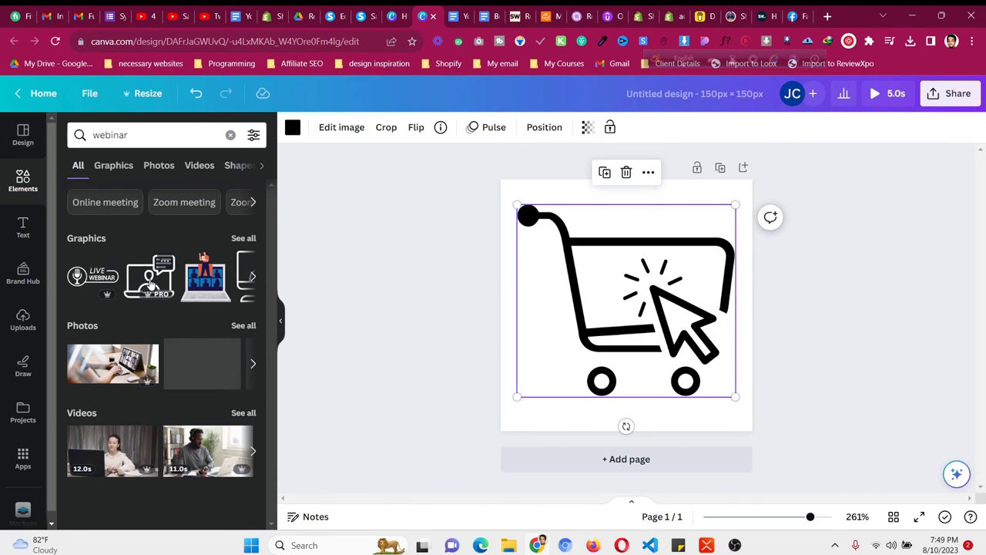
# Step: Add the webinar graphic, delete the cart, and enlarge and centre the webinar graphic
pyautogui.click(153, 274)
pyautogui.click(718, 287)
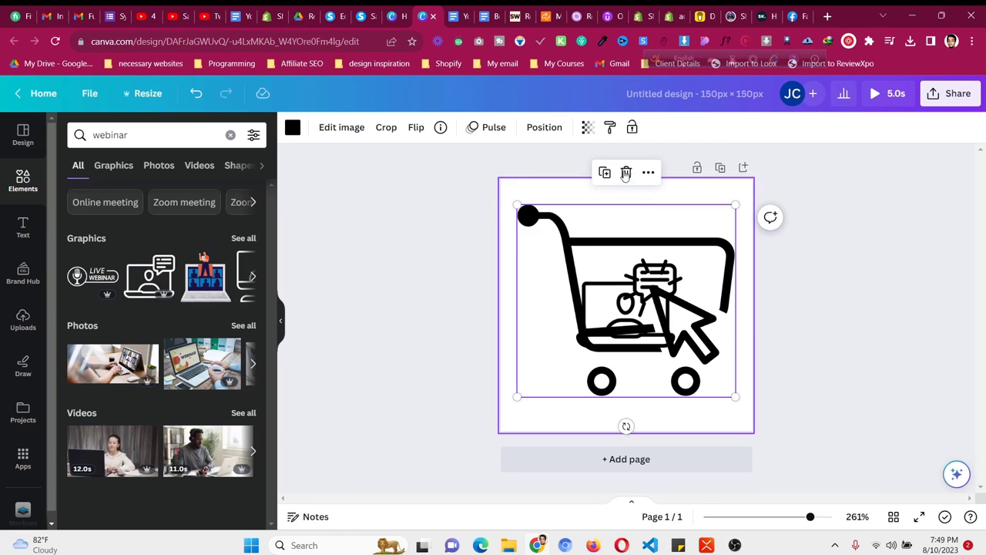
pyautogui.press('Delete')
pyautogui.click(642, 306)
pyautogui.moveTo(641, 306); pyautogui.dragTo(574, 248)
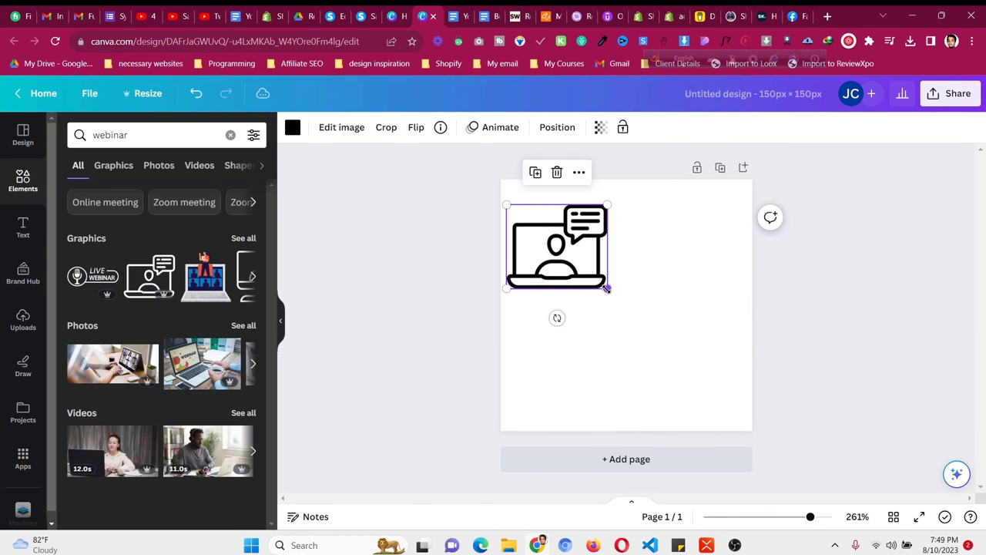
pyautogui.moveTo(608, 286); pyautogui.dragTo(732, 394)
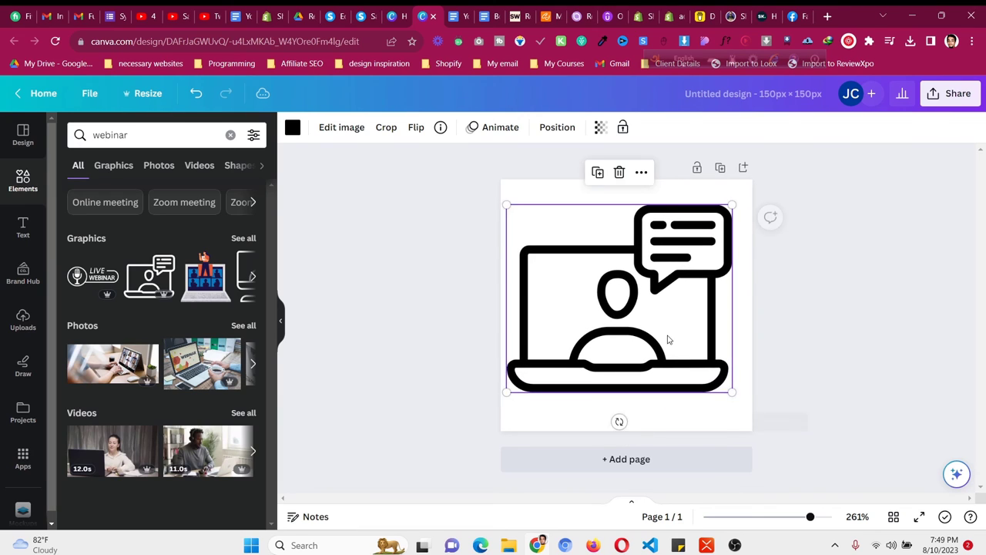
pyautogui.moveTo(666, 331); pyautogui.dragTo(676, 335)
# Step: Give the webinar graphic the Pulse animation
pyautogui.click(500, 127)
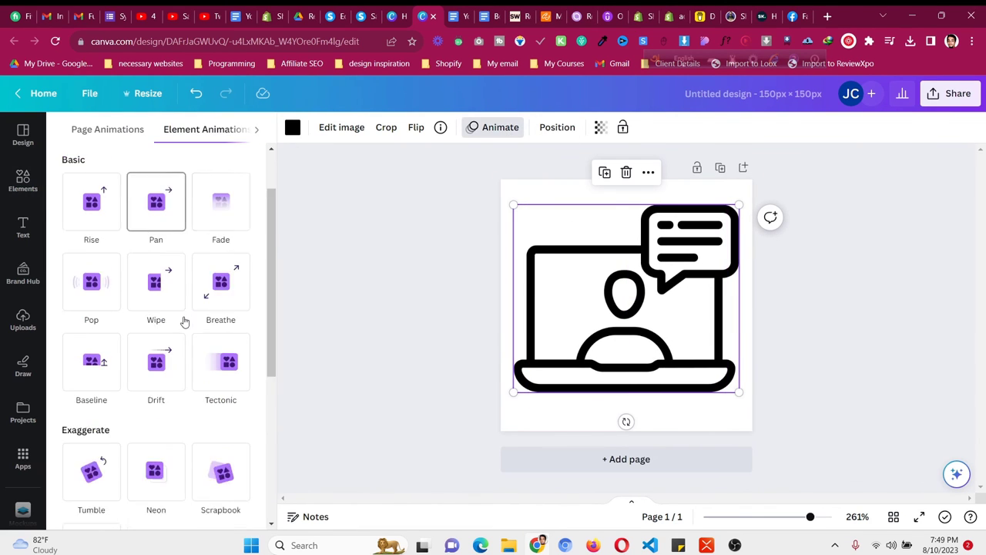
pyautogui.scroll(-4, 187, 341)
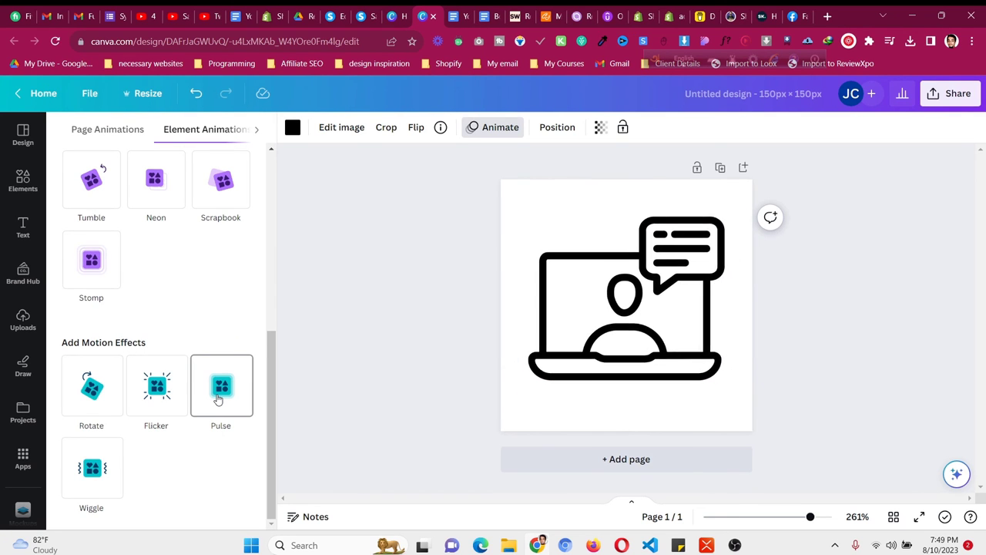
pyautogui.click(218, 398)
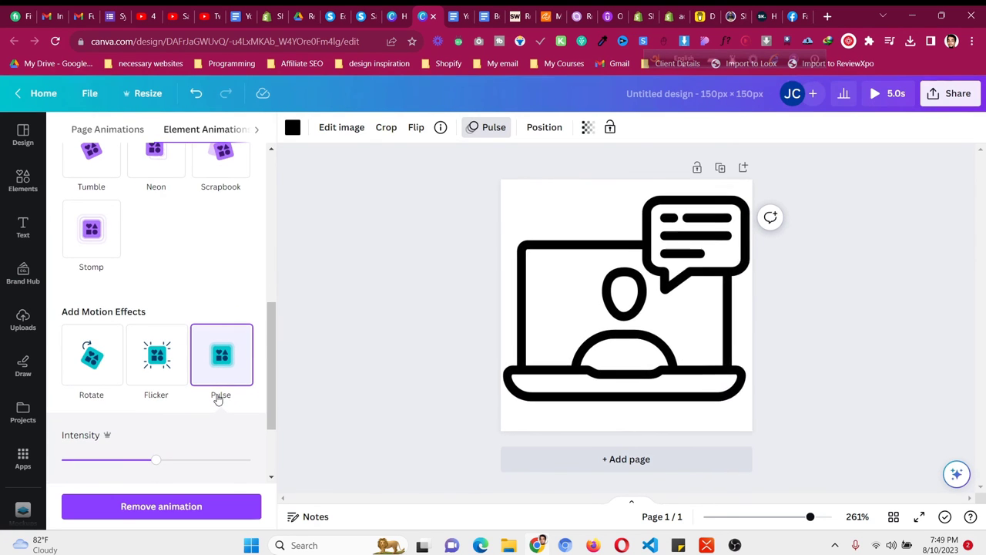
# Step: Switch back from Canva to the systeme.io page editor showing the cart GIF above Ecommerce
pyautogui.click(362, 15)
pyautogui.click(331, 15)
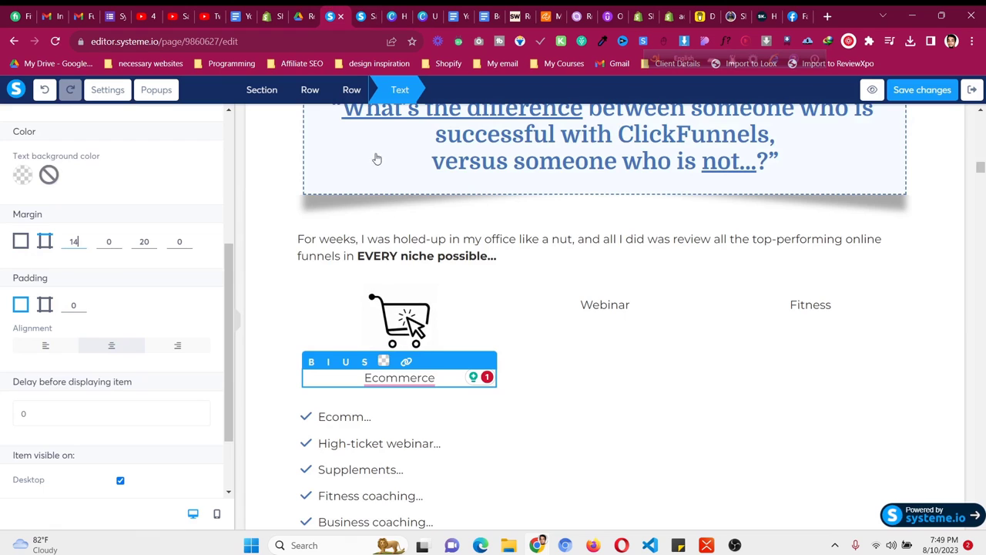